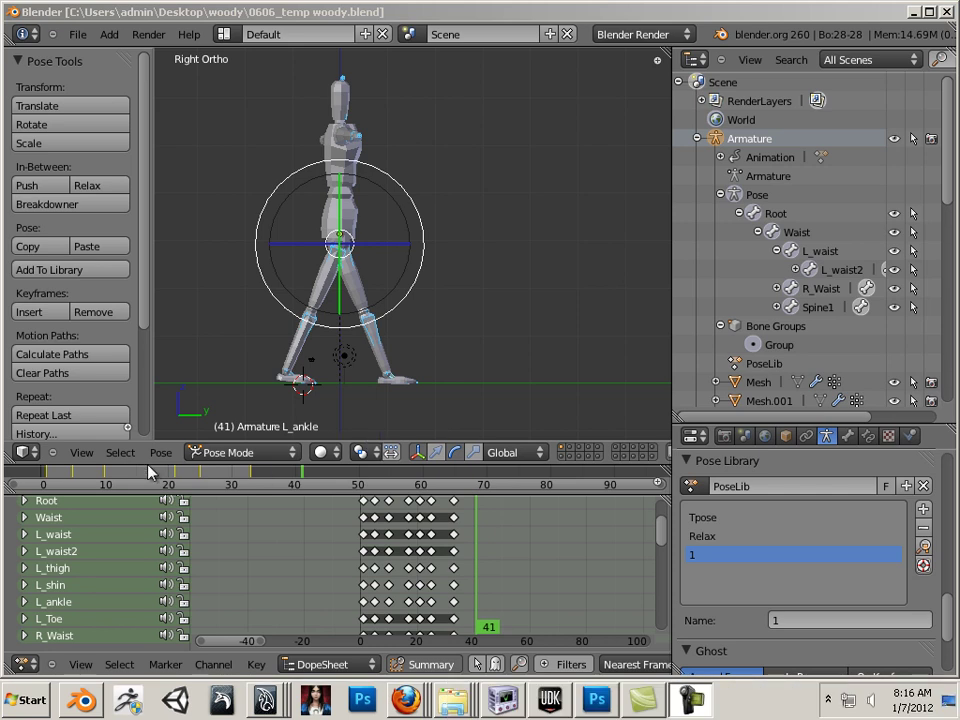
Scrub back to frame 1 and enlarge the Dope Sheet to show ArmatureAction.002's bone rows.
left_click_drag(145, 479, 52, 472)
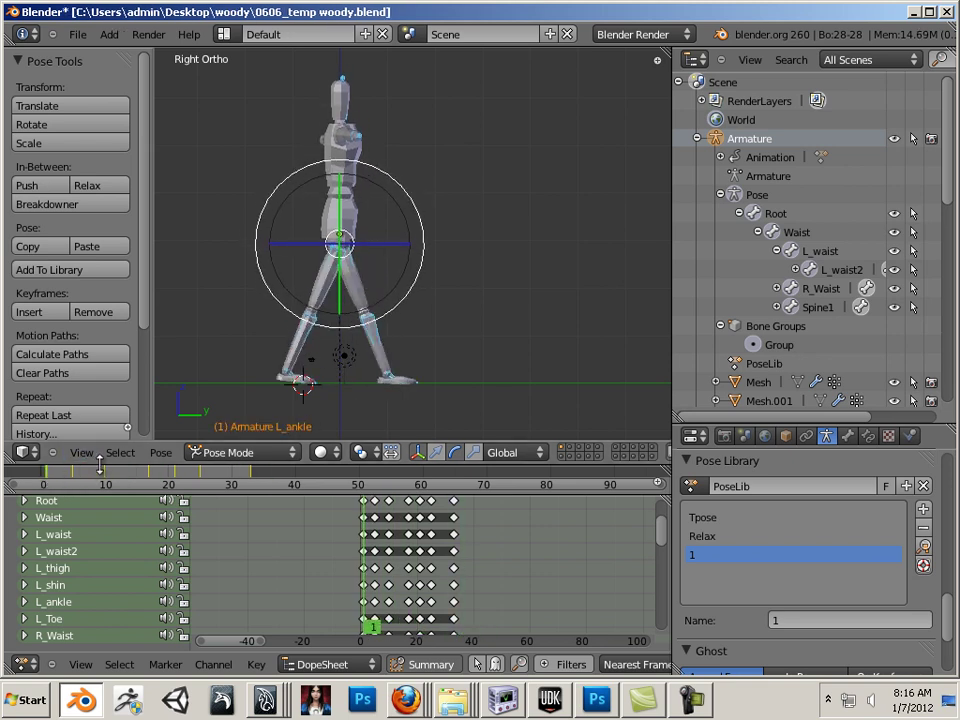
left_click_drag(101, 460, 101, 329)
left_click_drag(197, 493, 200, 366)
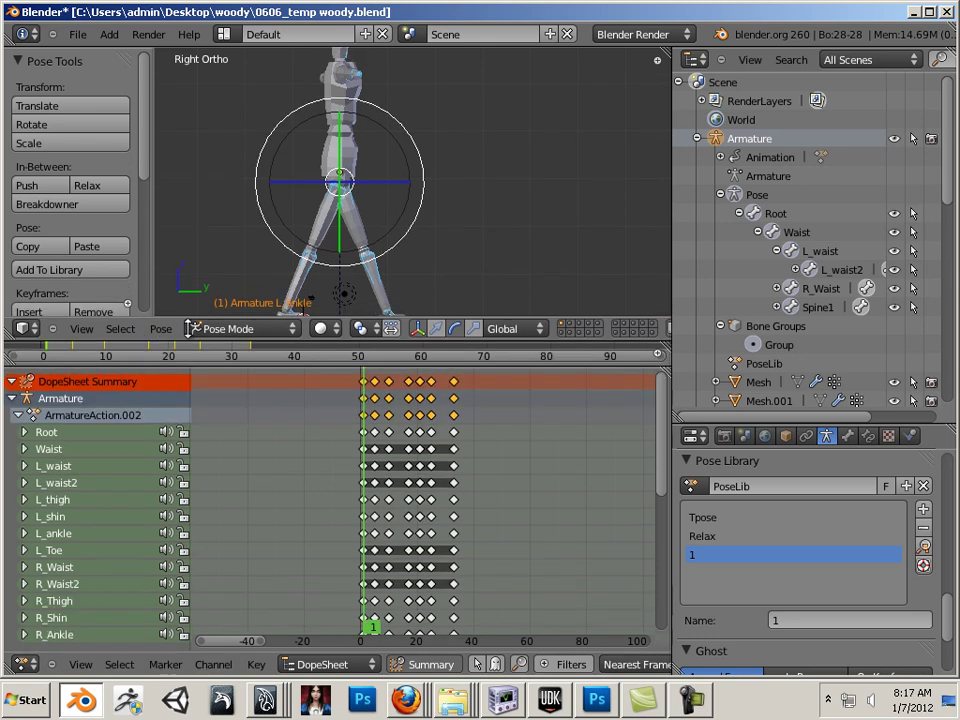
scroll(331, 512, "down", 2)
scroll(550, 543, "up", 1)
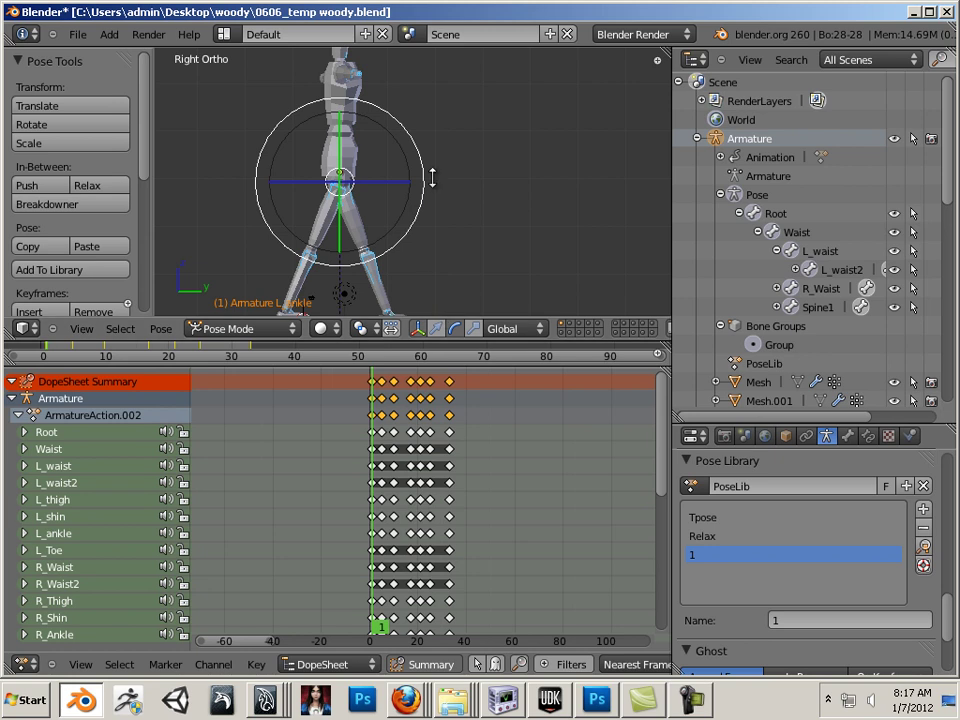
Shrink the 3D view, enlarge the Dope Sheet further and scroll down to the lower bone channels.
left_click_drag(323, 342, 325, 166)
left_click_drag(324, 367, 325, 213)
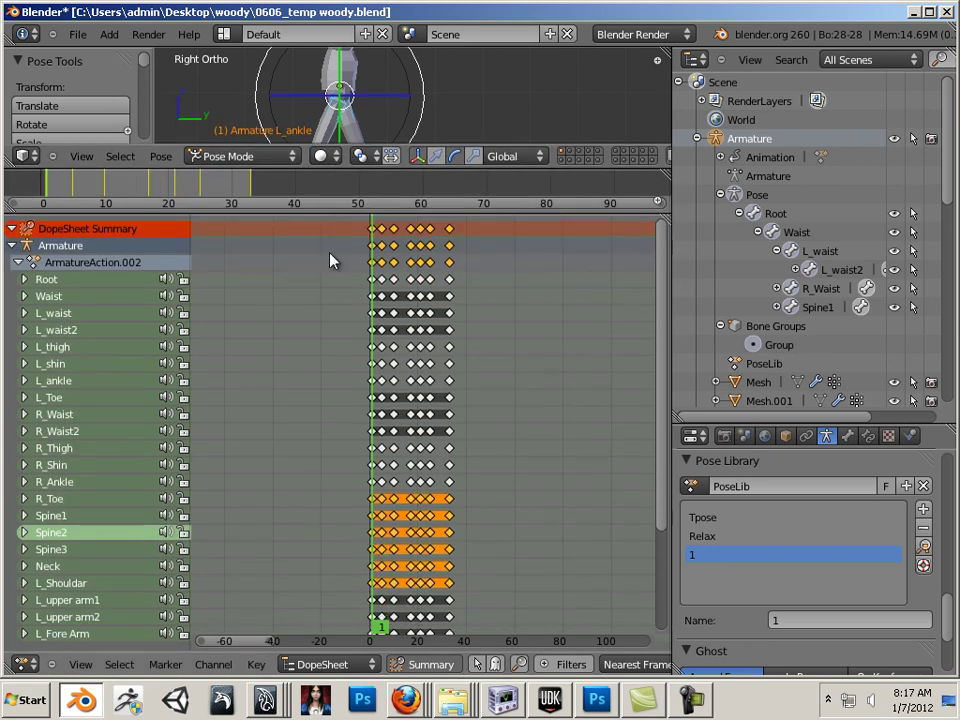
scroll(347, 410, "down", 1)
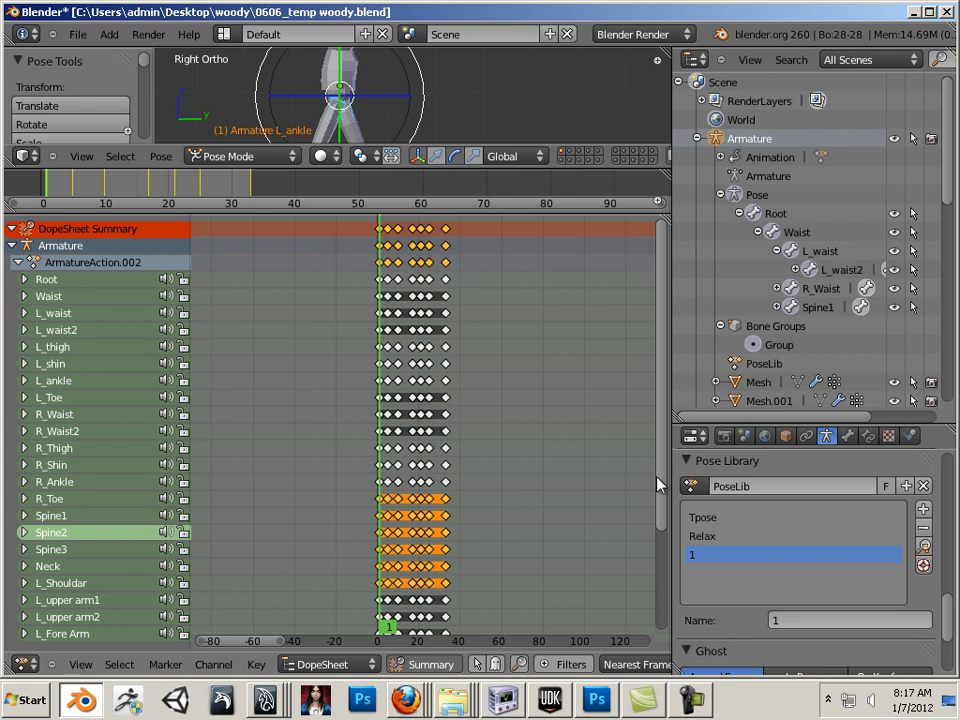
left_click_drag(657, 483, 648, 568)
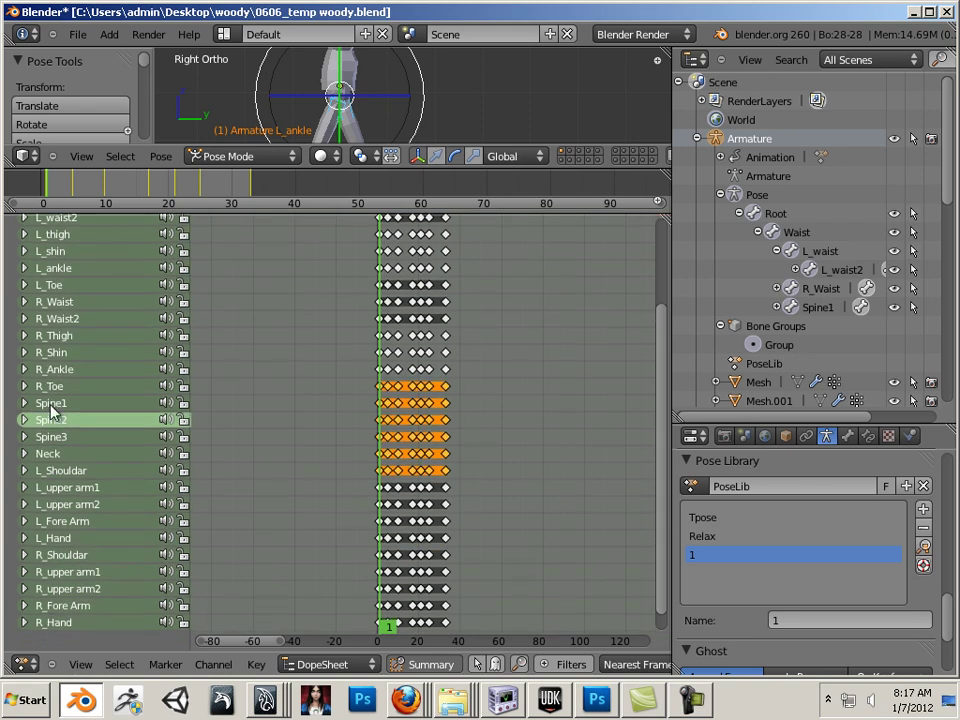
Deselect all keys, then box-select the keyframes from Spine2 through R_Hand.
left_click(530, 528)
key("a")
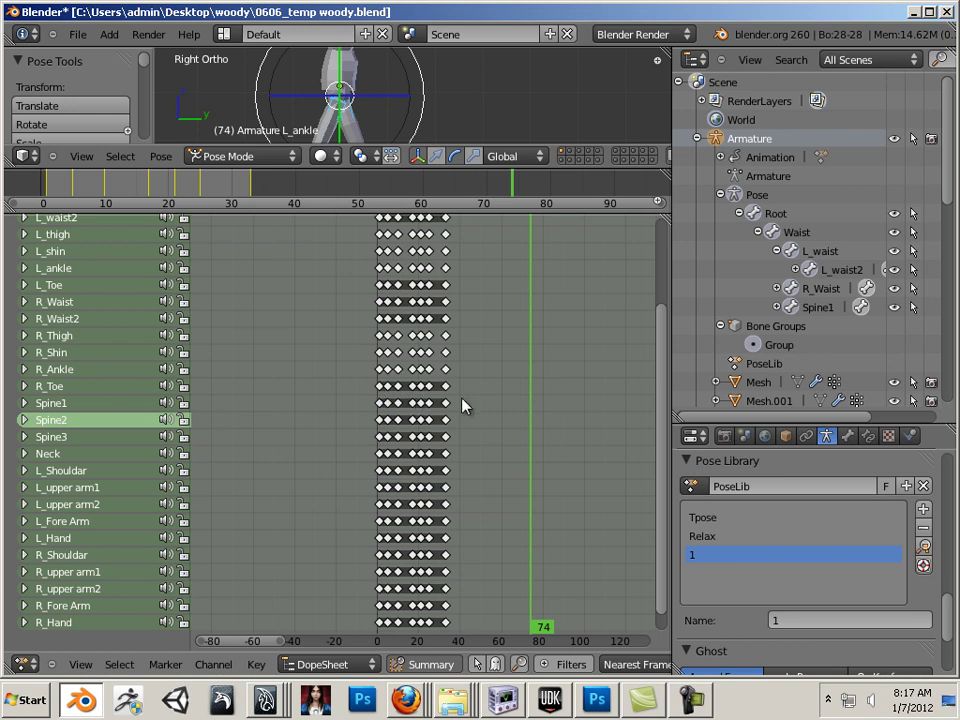
key("b")
left_click_drag(489, 415, 333, 635)
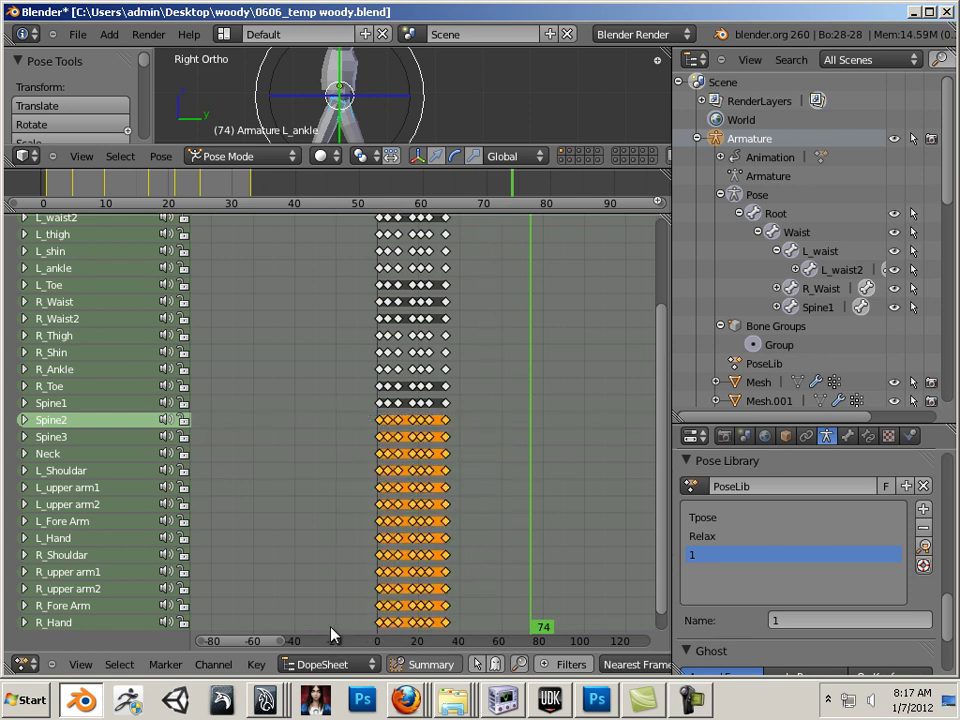
Delete the selected Spine2–R_Hand keyframes so only the legs, waist and Spine1 stay keyed.
key("x")
left_click(437, 526)
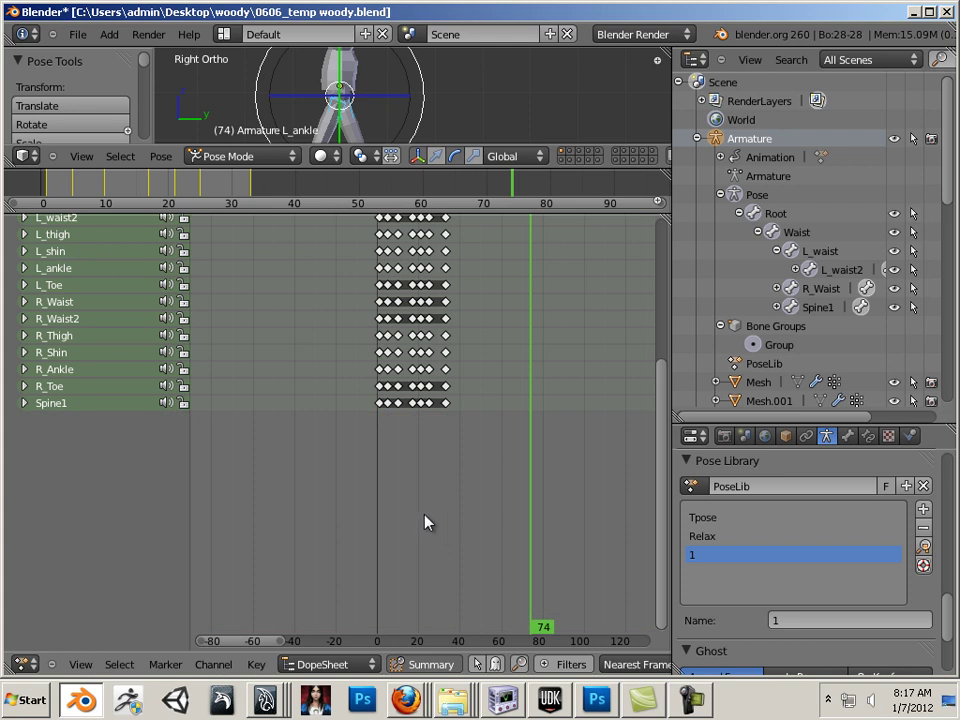
scroll(409, 508, "up", 2)
scroll(407, 503, "down", 1)
Shrink the Dope Sheet, restore the large 3D view, and scrub to preview the leg-only walk.
left_click_drag(660, 441, 651, 291)
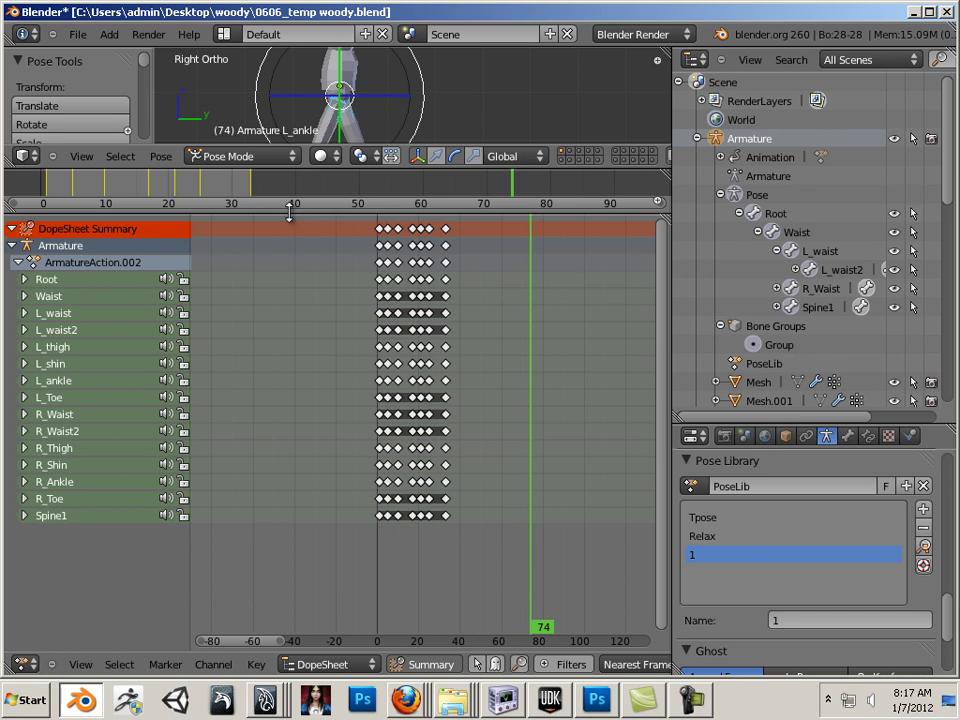
left_click_drag(291, 208, 289, 504)
left_click_drag(320, 170, 310, 440)
left_click_drag(220, 470, 42, 452)
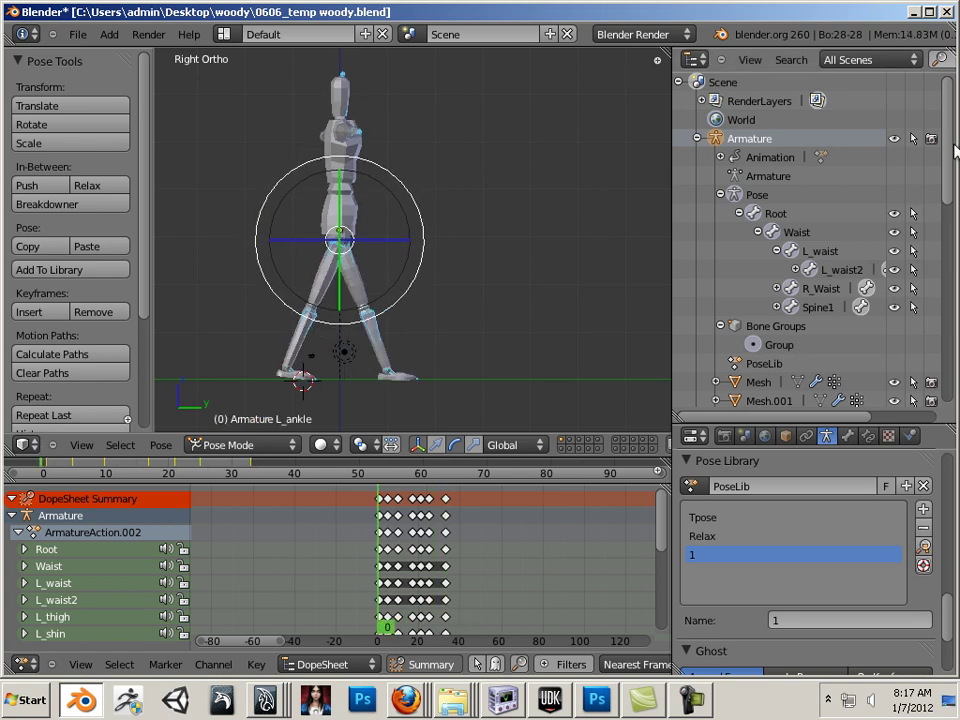
Switch to Firefox and move the Walk+cycle+image.png reference window up and left over Blender.
key("alt+Tab")
left_click_drag(842, 133, 728, 220)
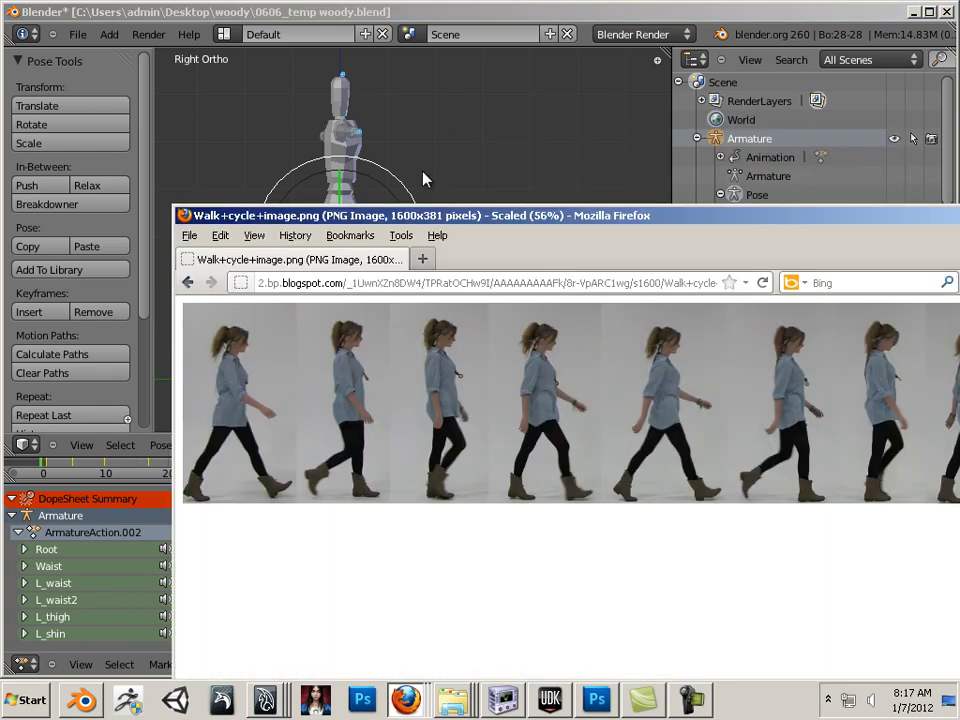
left_click_drag(441, 224, 282, 190)
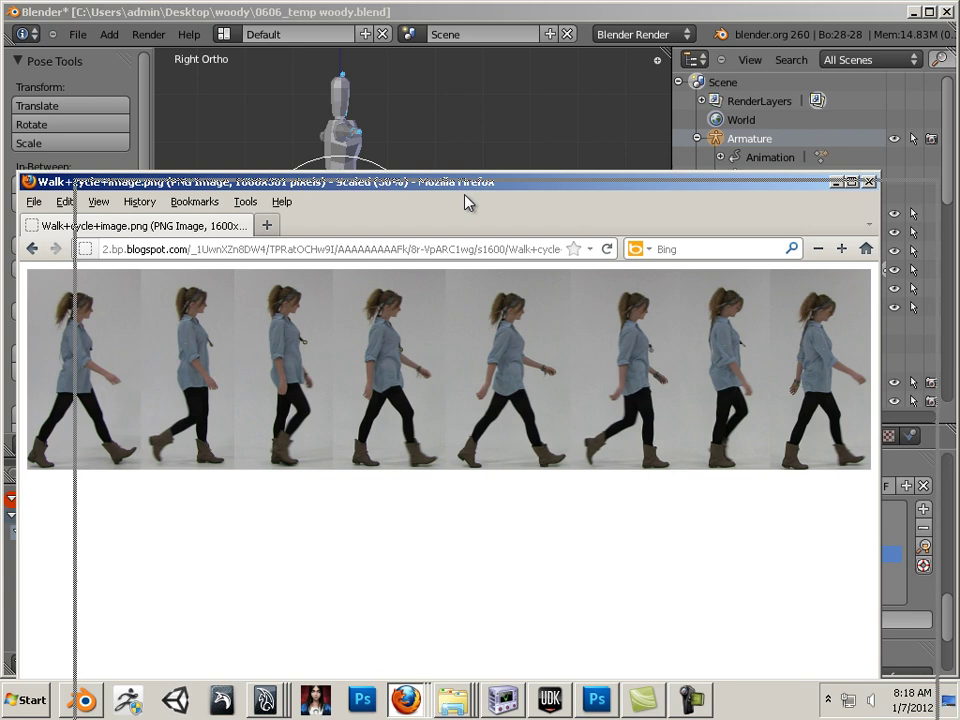
Back in Blender, select the right upper arm bone and rotate it down out of the T-pose.
left_click(395, 150)
left_click(482, 205)
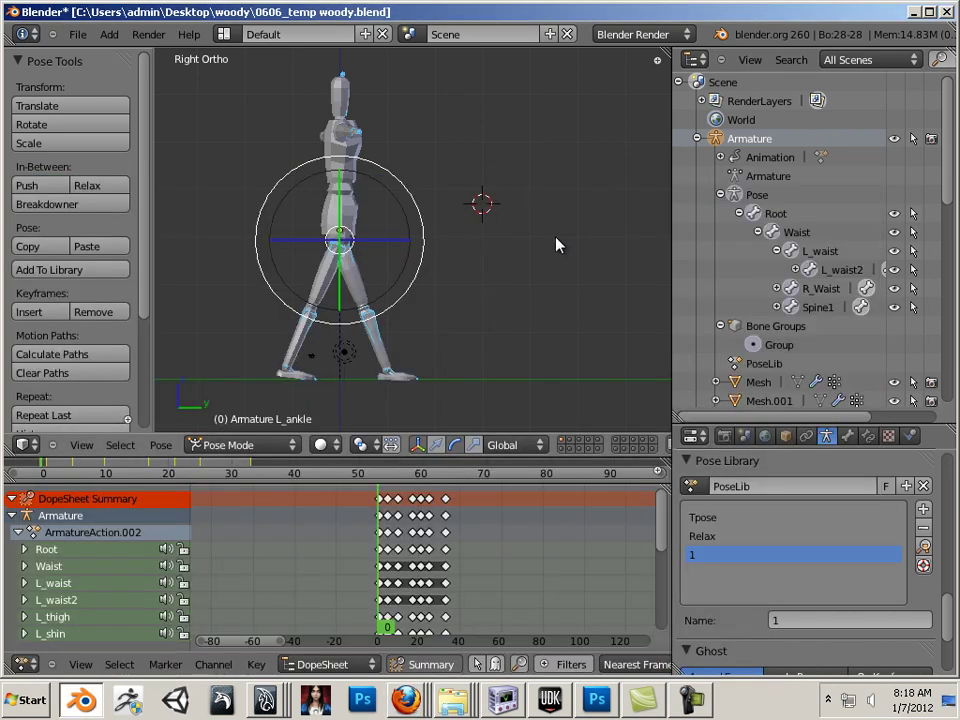
middle_click_drag(533, 239, 471, 219)
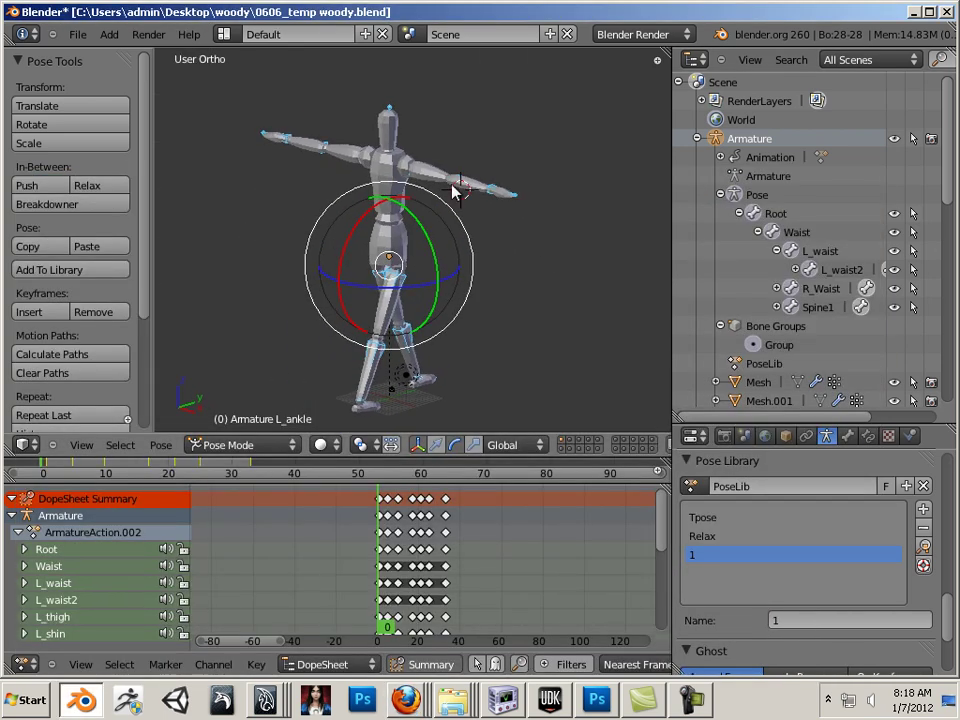
right_click(422, 175)
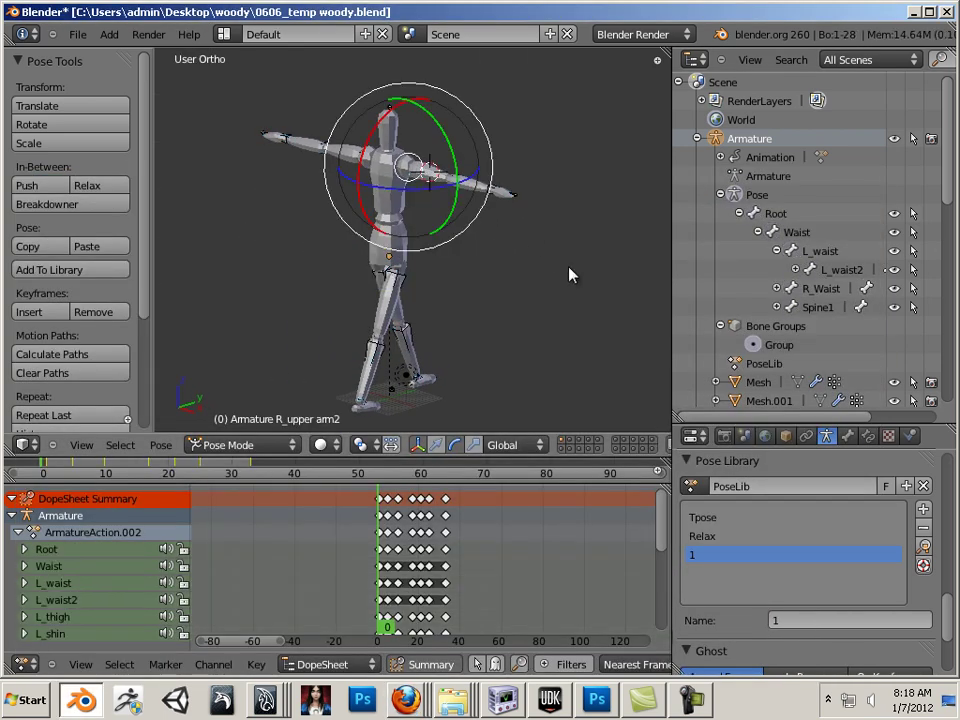
middle_click_drag(557, 272, 478, 246)
left_click_drag(366, 123, 358, 147)
middle_click_drag(460, 259, 611, 300)
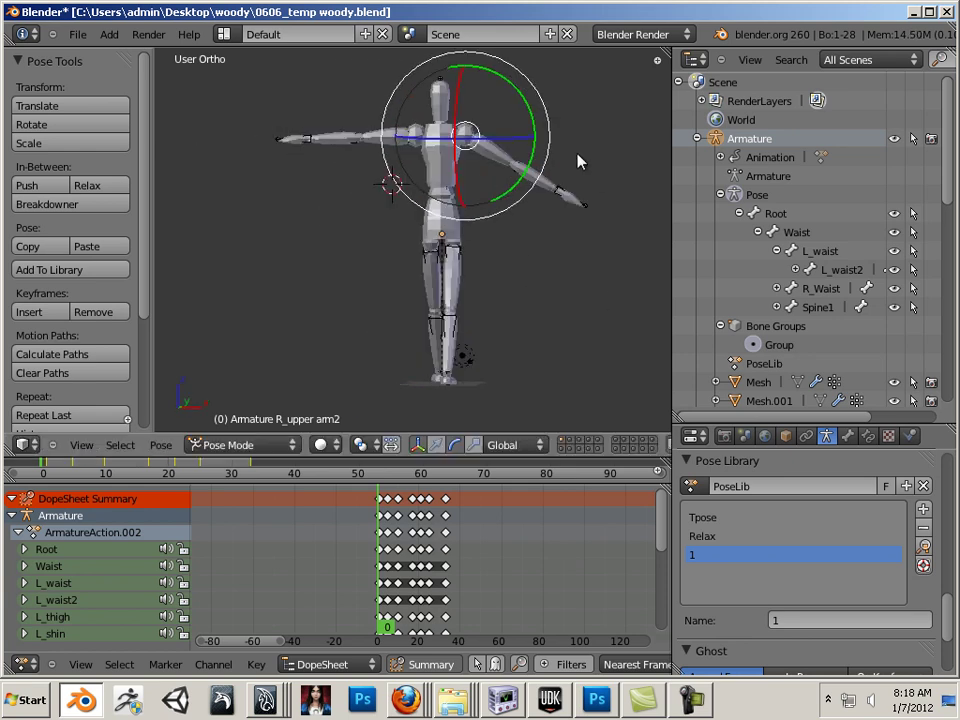
key("r")
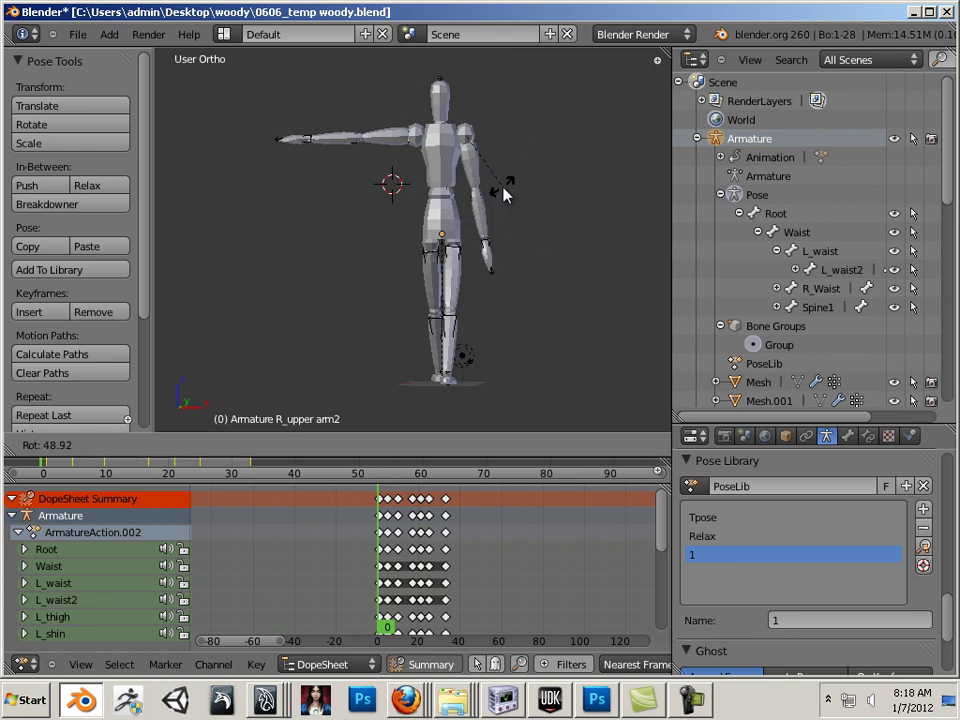
left_click(540, 218)
middle_click_drag(540, 218, 388, 261)
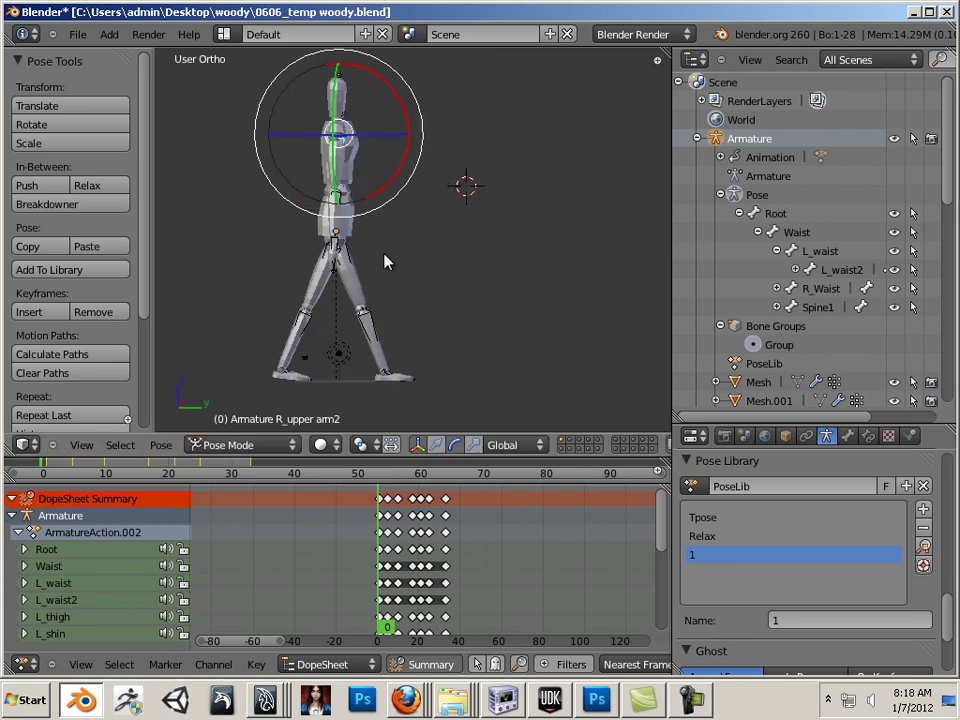
Swing the right upper arm forward along the X axis and bend the right forearm.
key("r")
key("x")
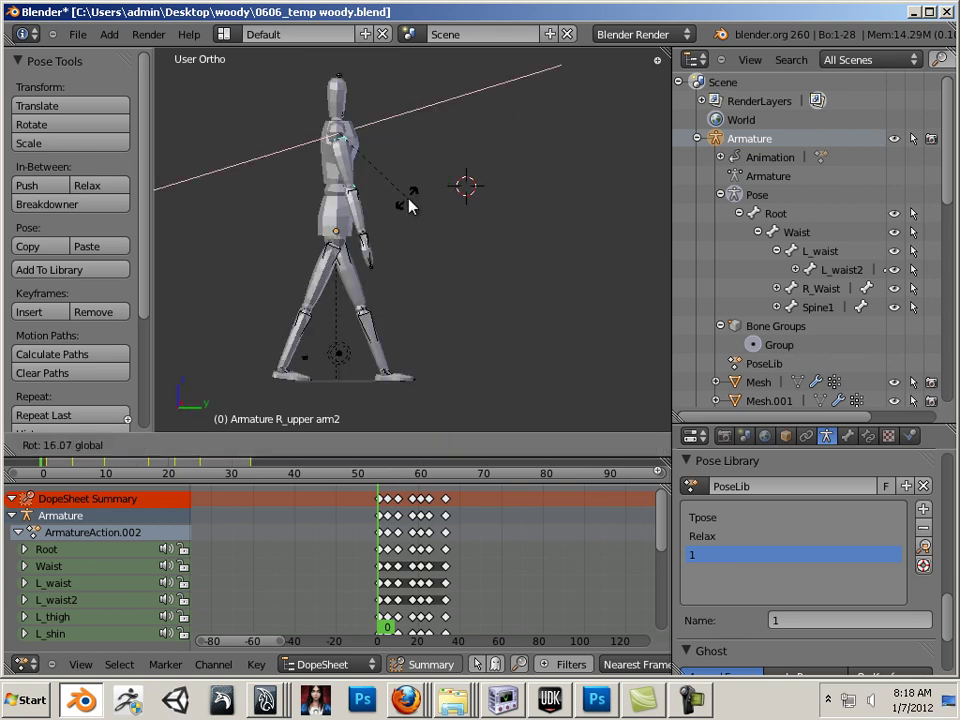
left_click(414, 205)
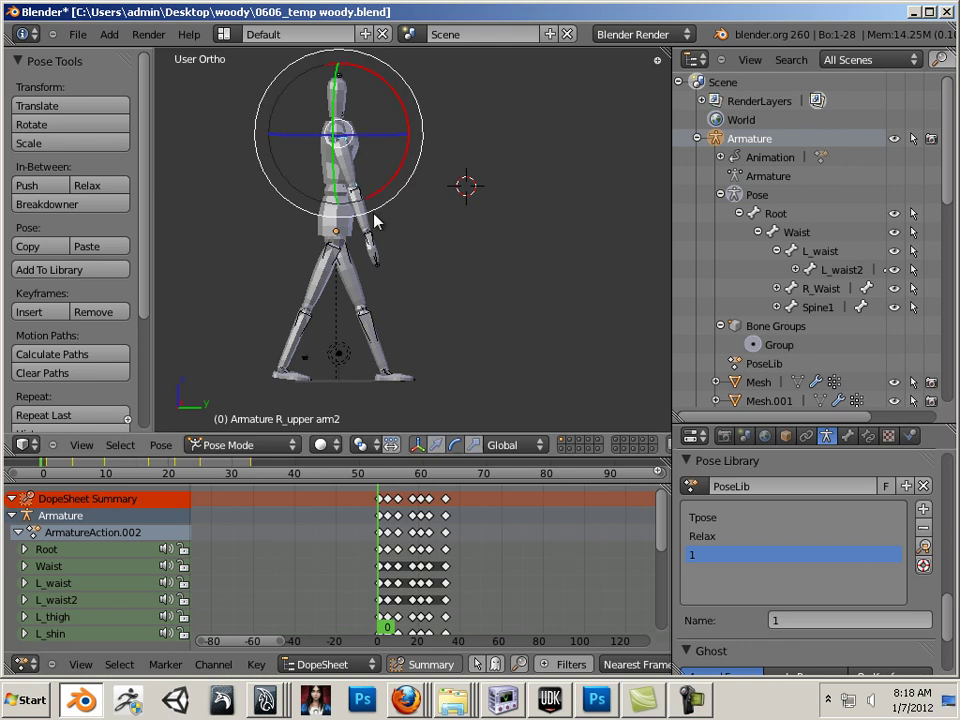
right_click(400, 231)
key("r")
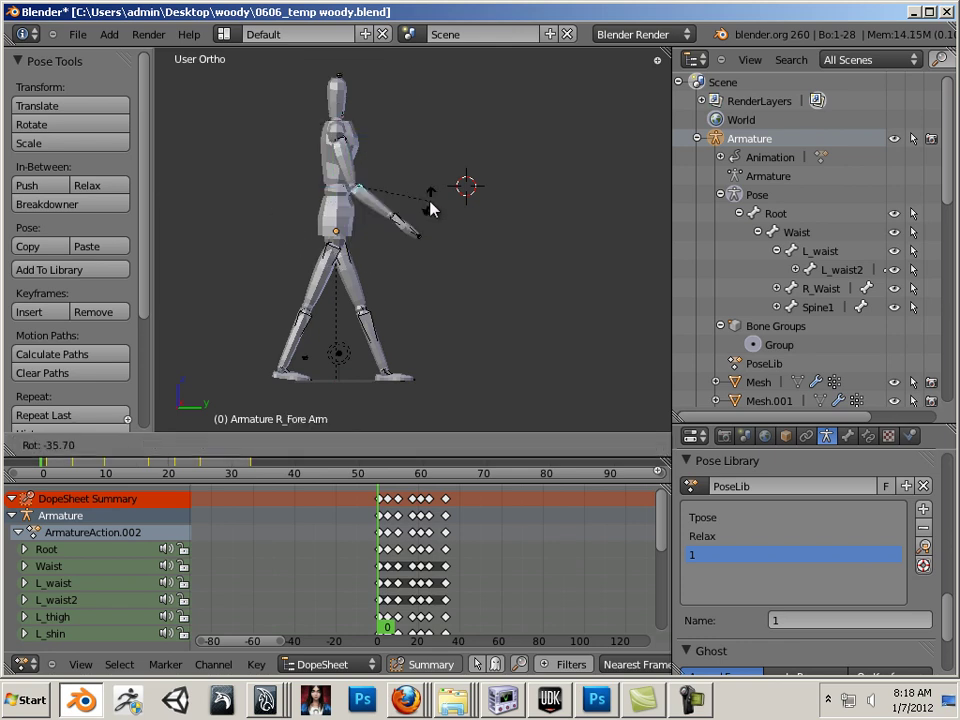
left_click(430, 207)
Reselect the right upper arm and try further rotations from a front view, cancelling each one.
middle_click_drag(435, 326, 593, 347)
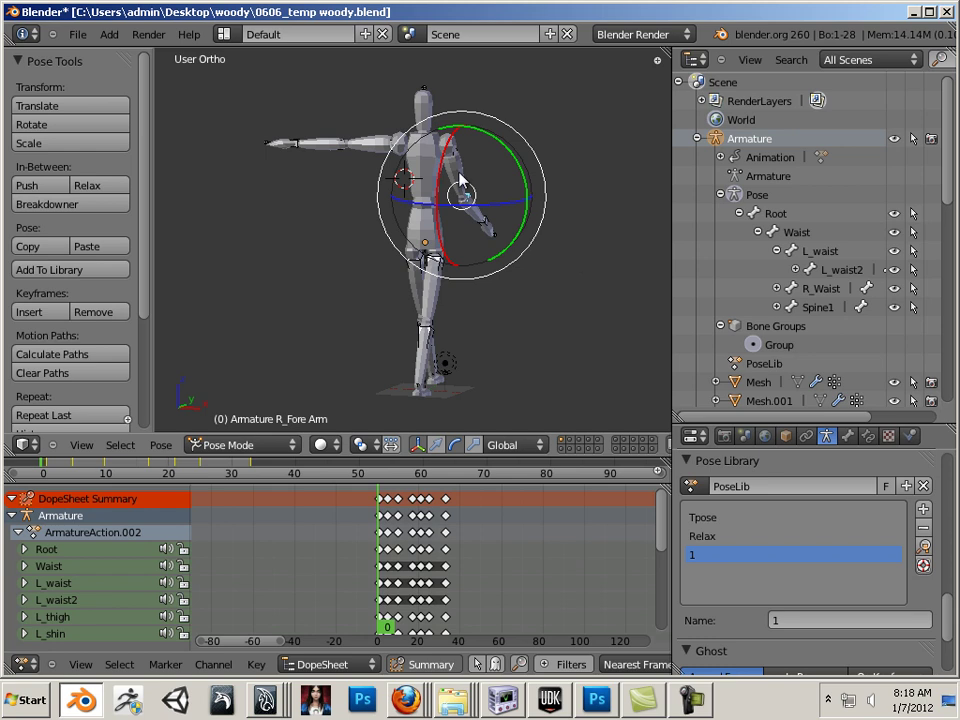
right_click(471, 178)
key("r")
right_click(525, 189)
middle_click_drag(525, 189, 405, 300)
key("r")
right_click(568, 309)
key("r")
right_click(381, 210)
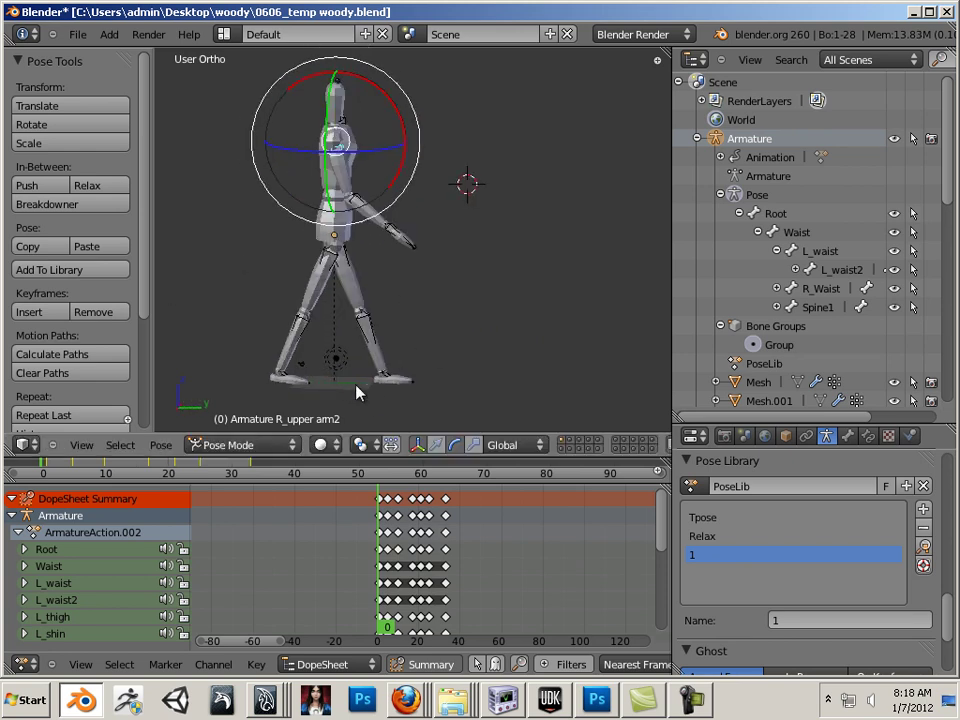
Rotate the left upper arm down and back in two passes, from rear and side views.
middle_click_drag(229, 298, 380, 245)
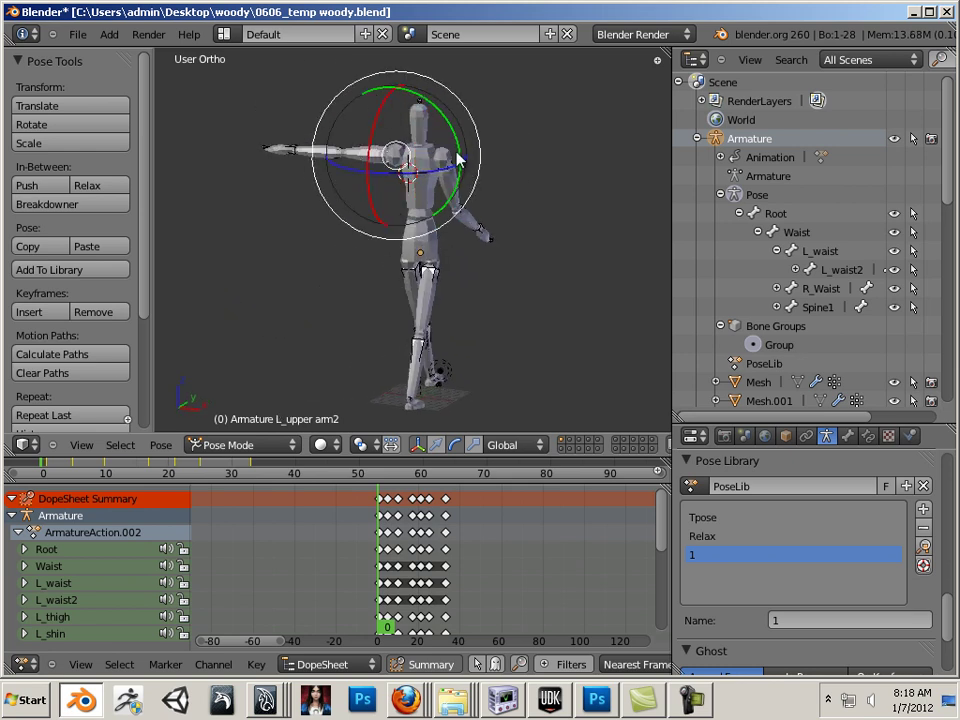
key("r")
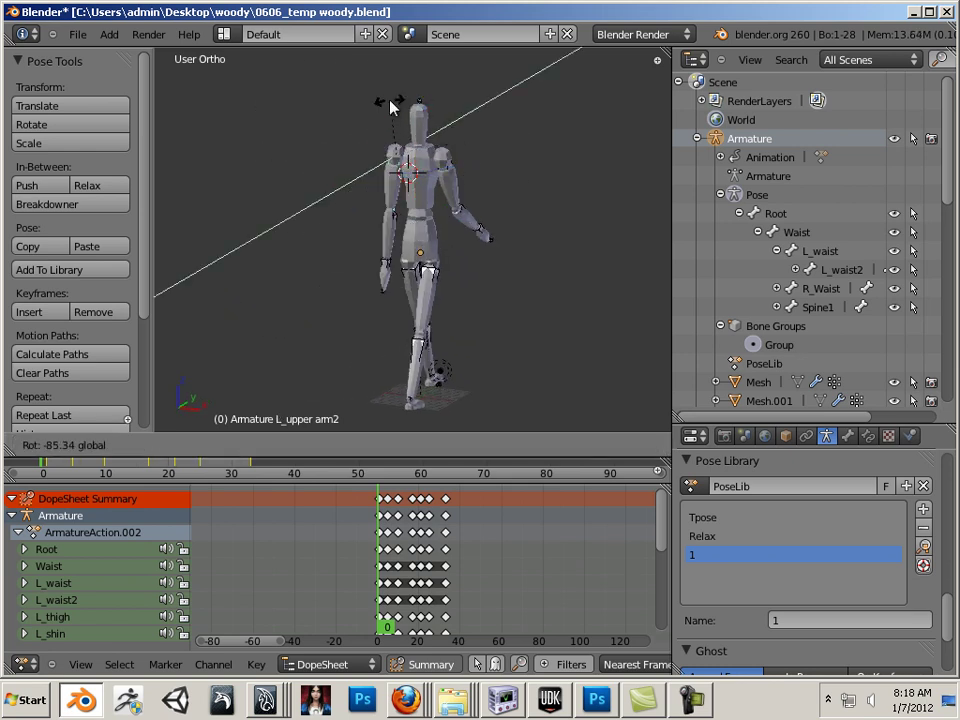
left_click(393, 110)
middle_click_drag(542, 298, 372, 270)
key("r")
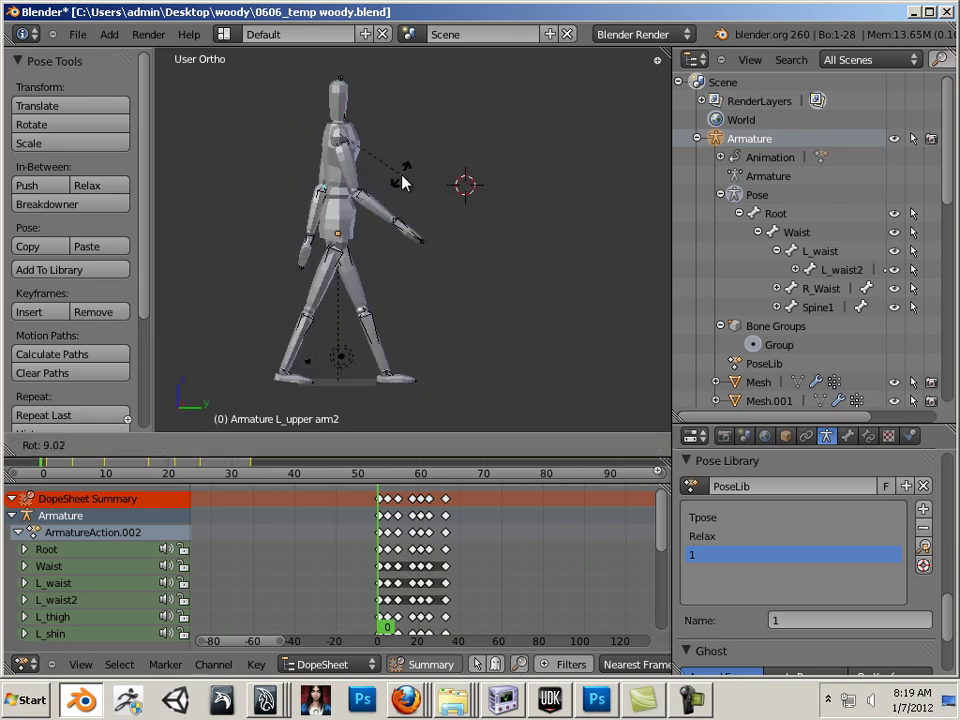
left_click(403, 182)
Select the left forearm and start rotating it, then abandon the rotation.
right_click(378, 228)
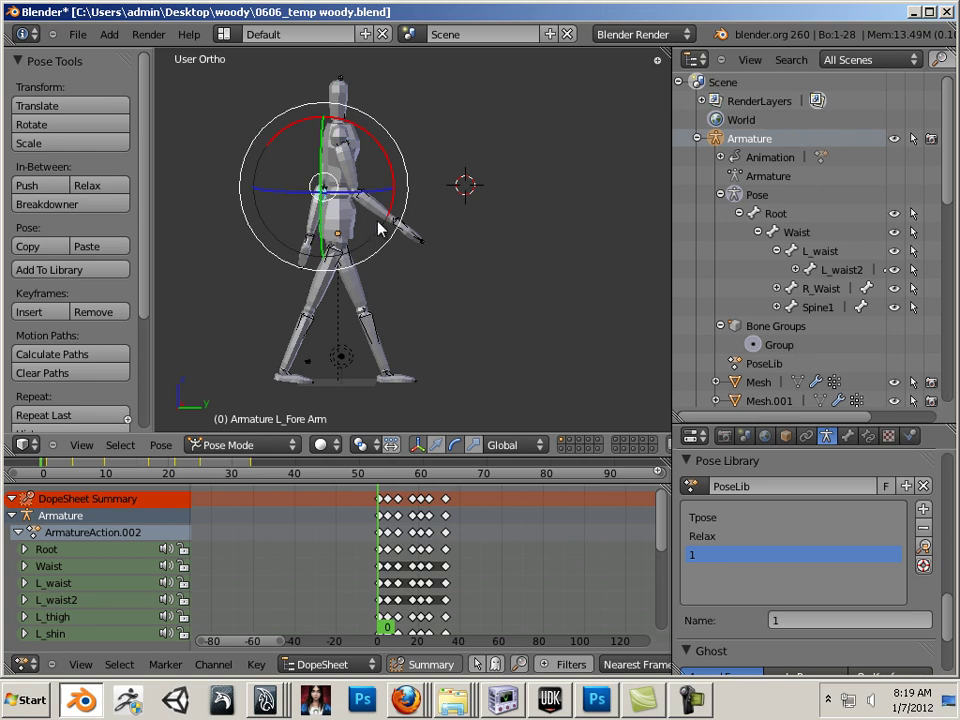
key("r")
key("Escape")
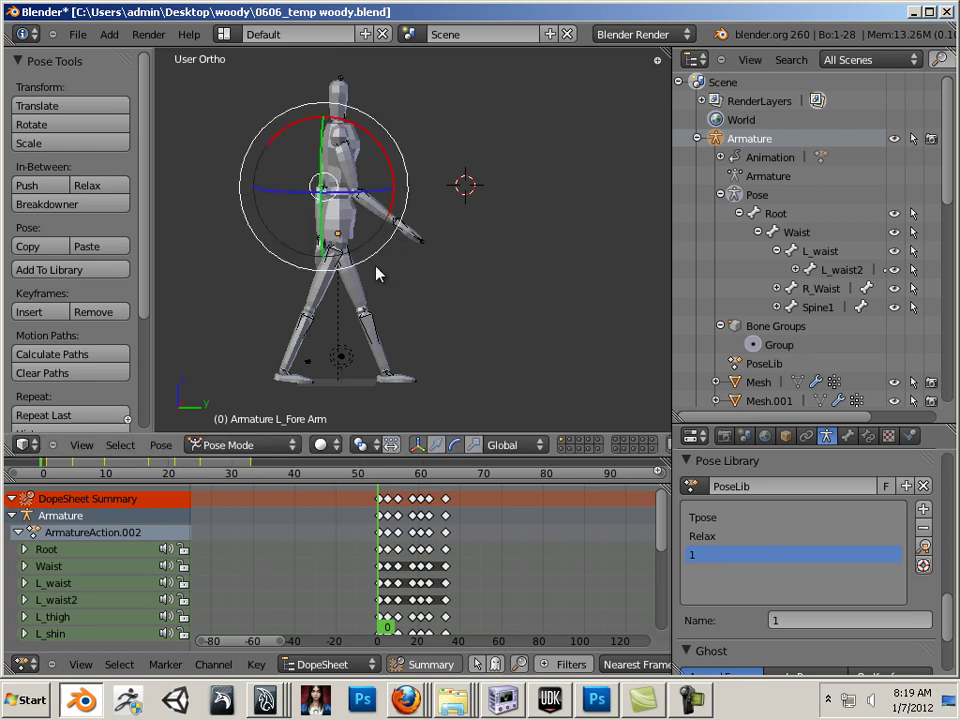
middle_click_drag(360, 300, 456, 347)
Switch to the right side view and select every bone of the armature.
key("KP_3")
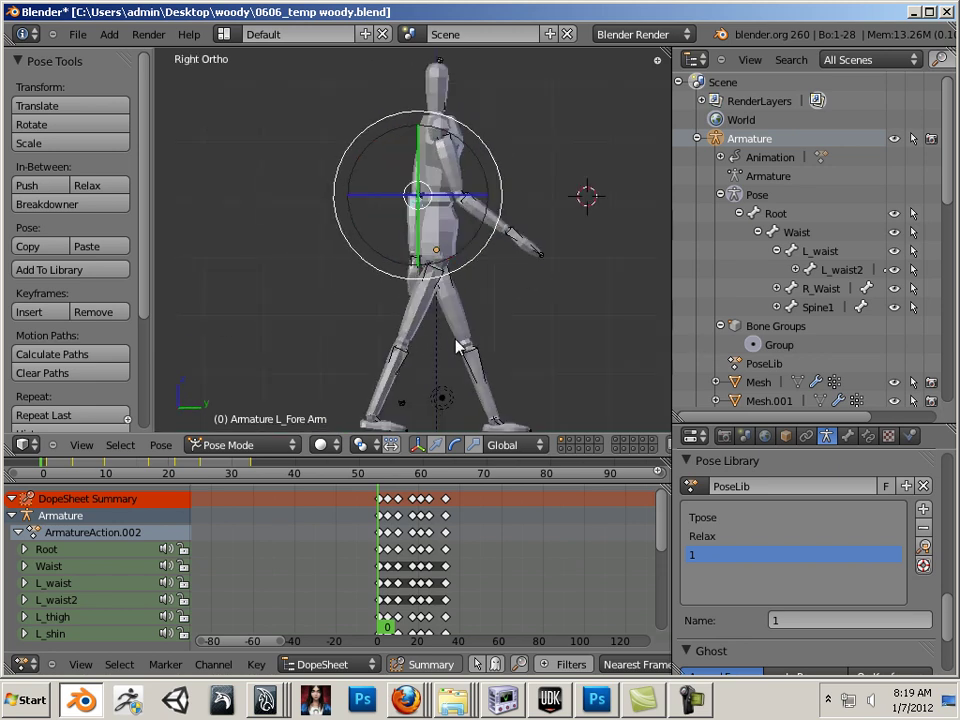
scroll(456, 340, "up", 2)
scroll(456, 340, "down", 2)
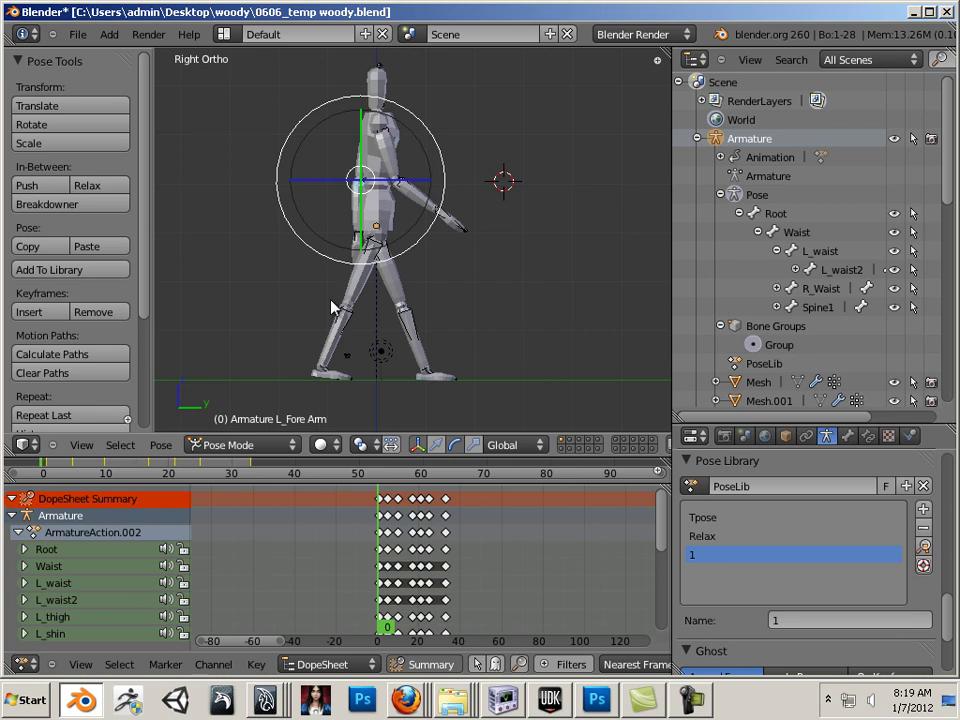
key("a")
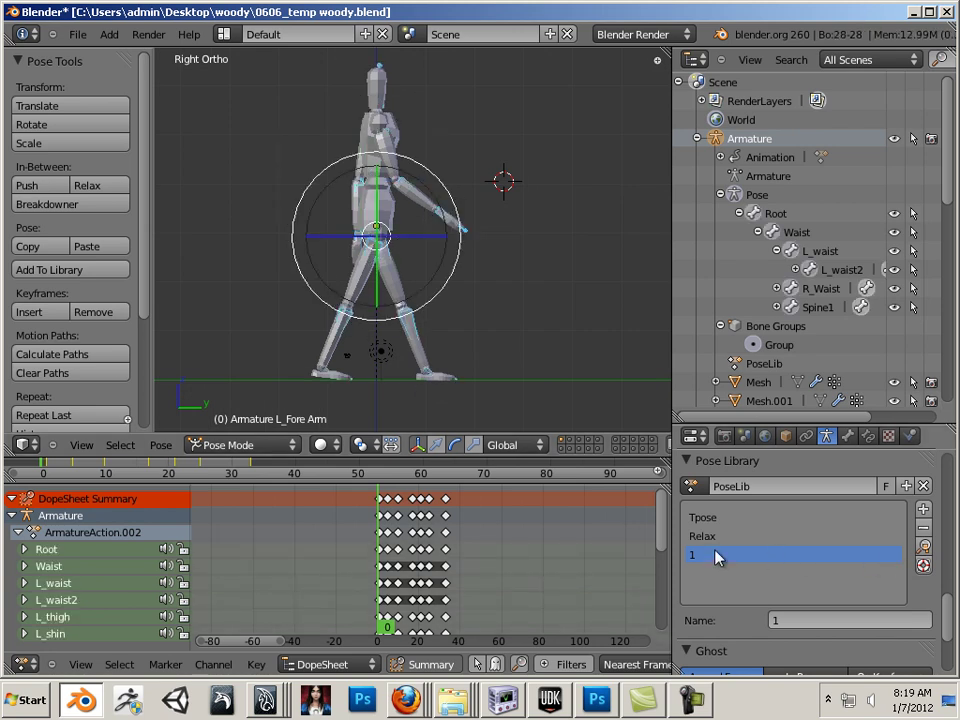
Remove pose library entry 1 and store the current pose as a new entry named '1'.
left_click(923, 527)
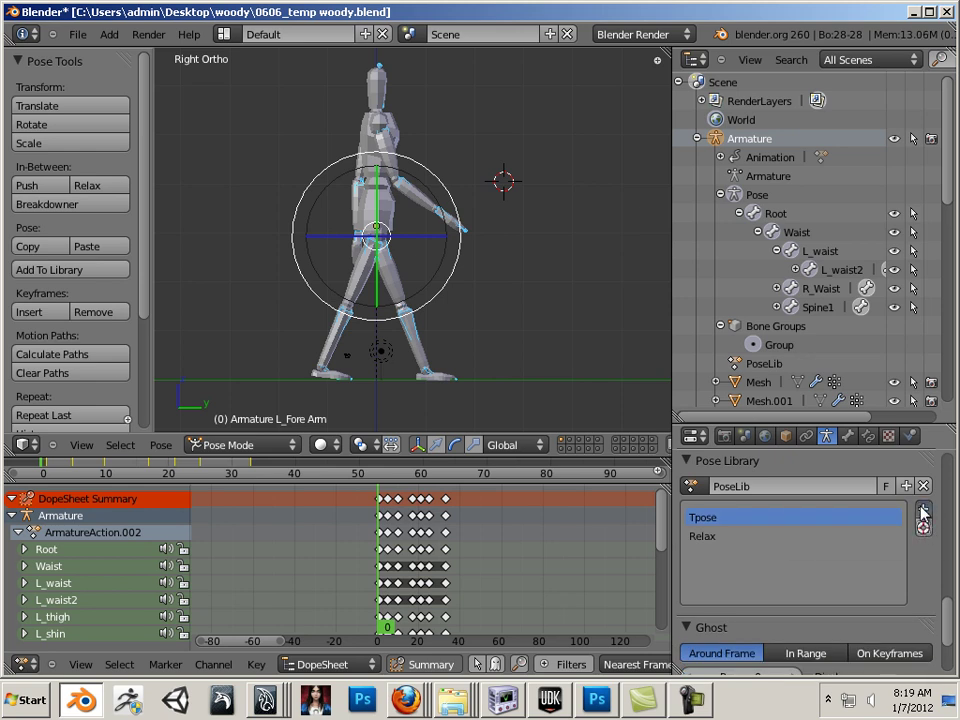
left_click(922, 509)
left_click(911, 506)
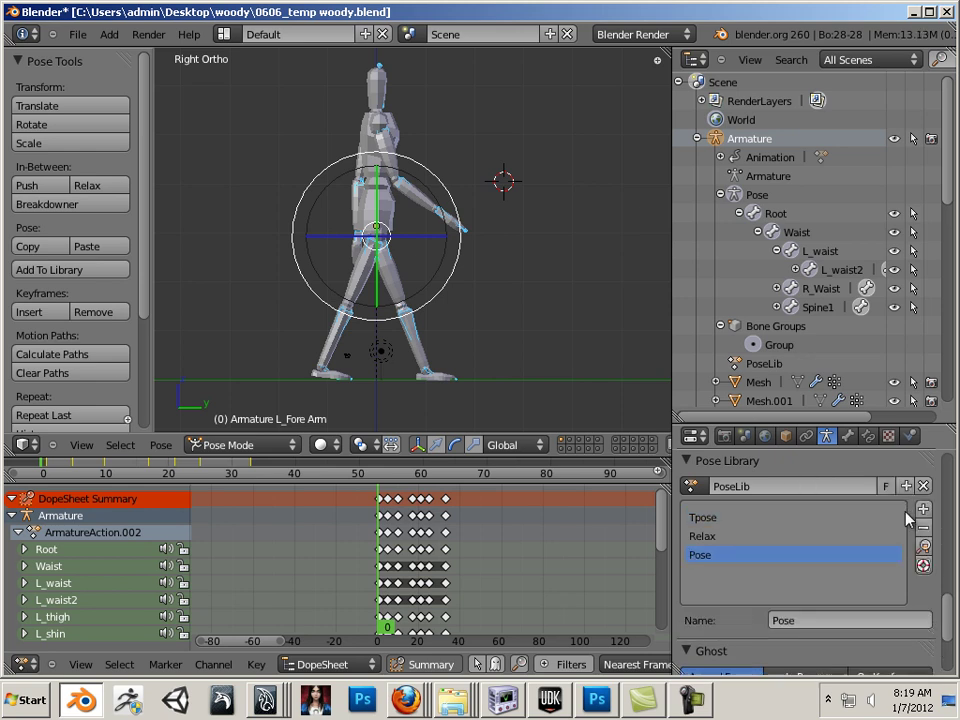
left_click(794, 619)
type("1")
key("Return")
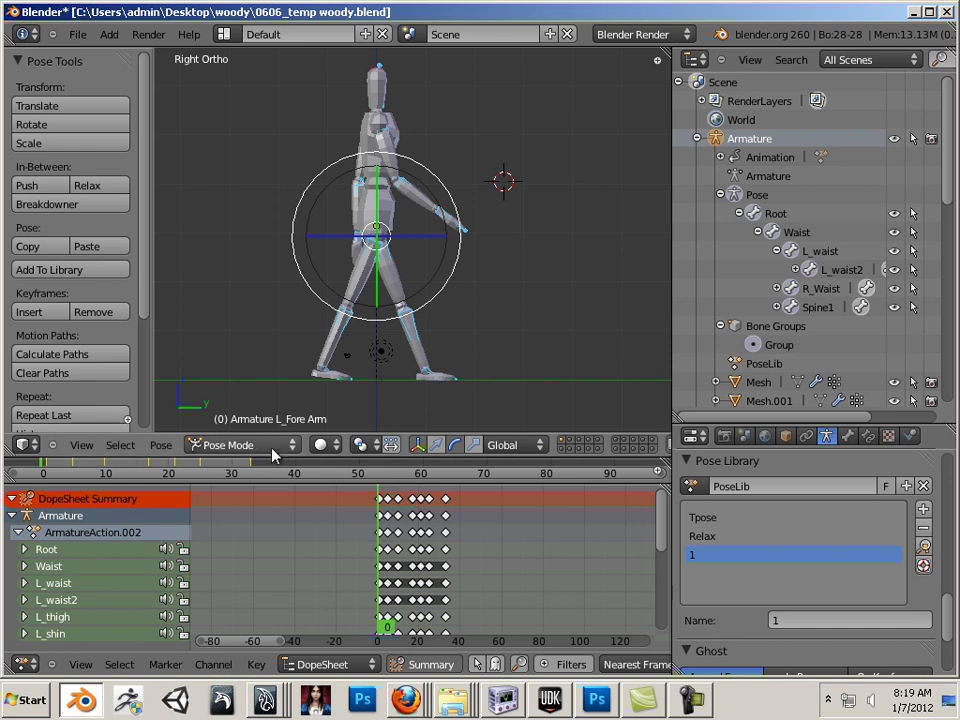
Go to frame 1 and insert LocRot keyframes on all bones of the walking pose.
left_click_drag(266, 452, 230, 280)
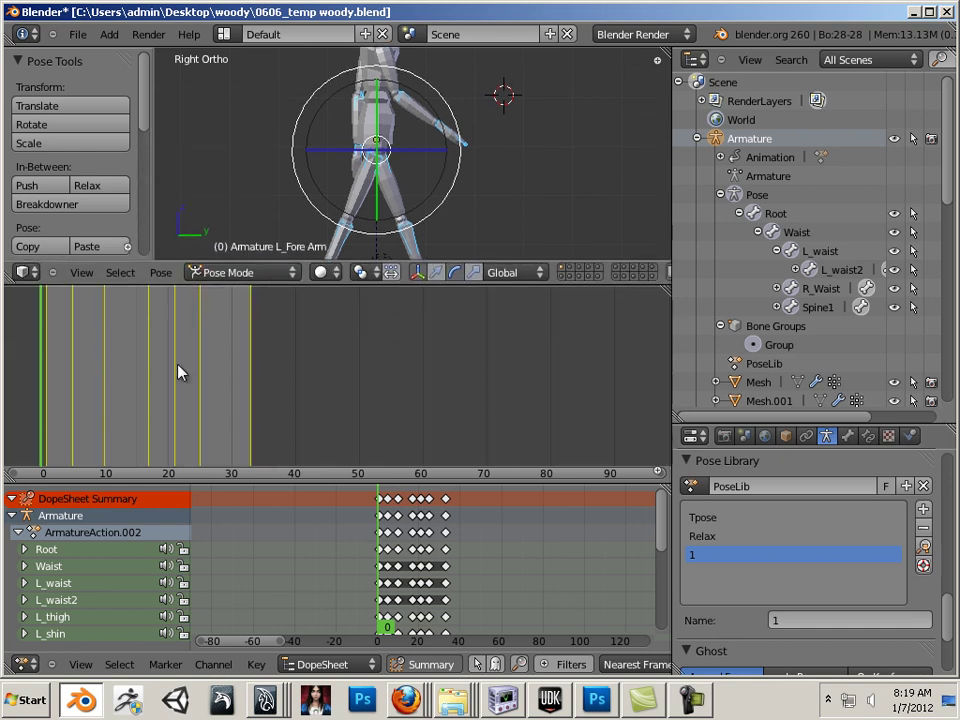
left_click(48, 381)
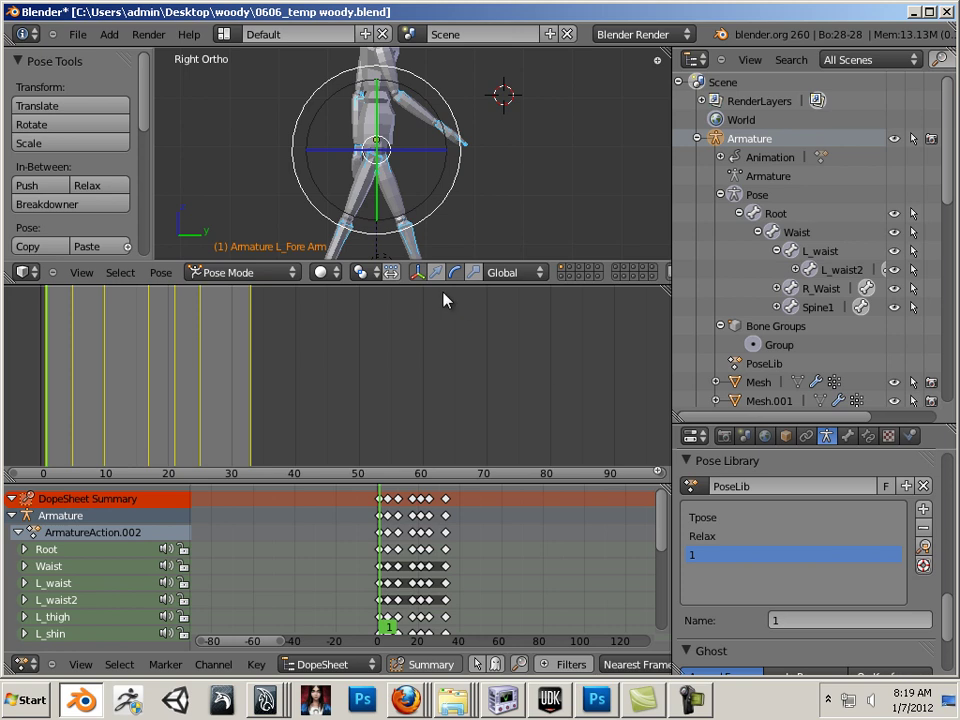
left_click_drag(430, 287, 432, 428)
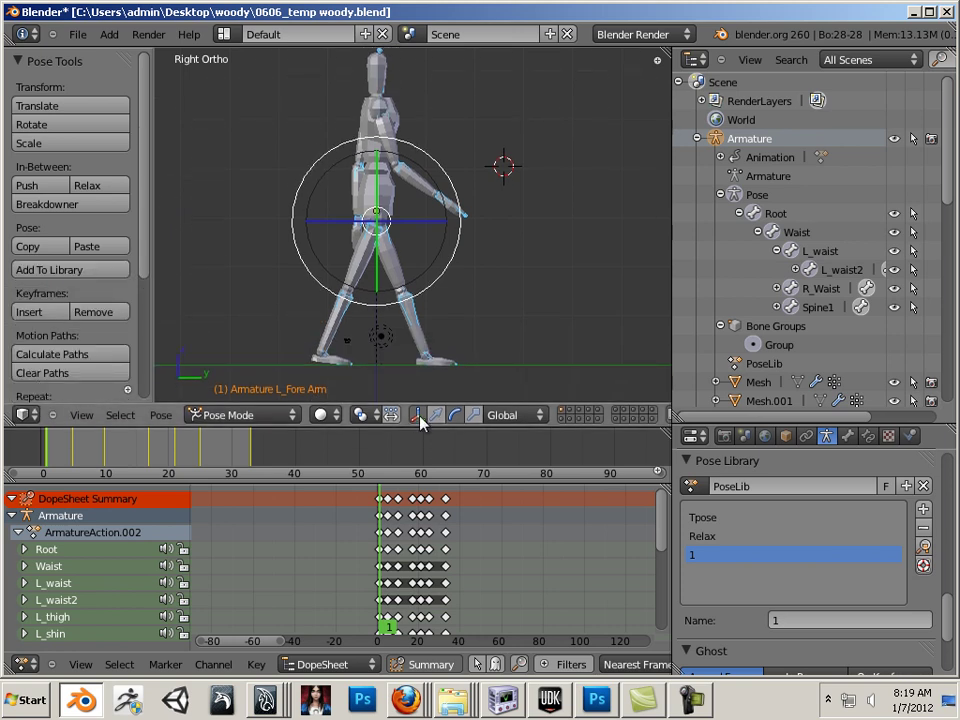
left_click_drag(75, 446, 47, 452)
left_click(28, 313)
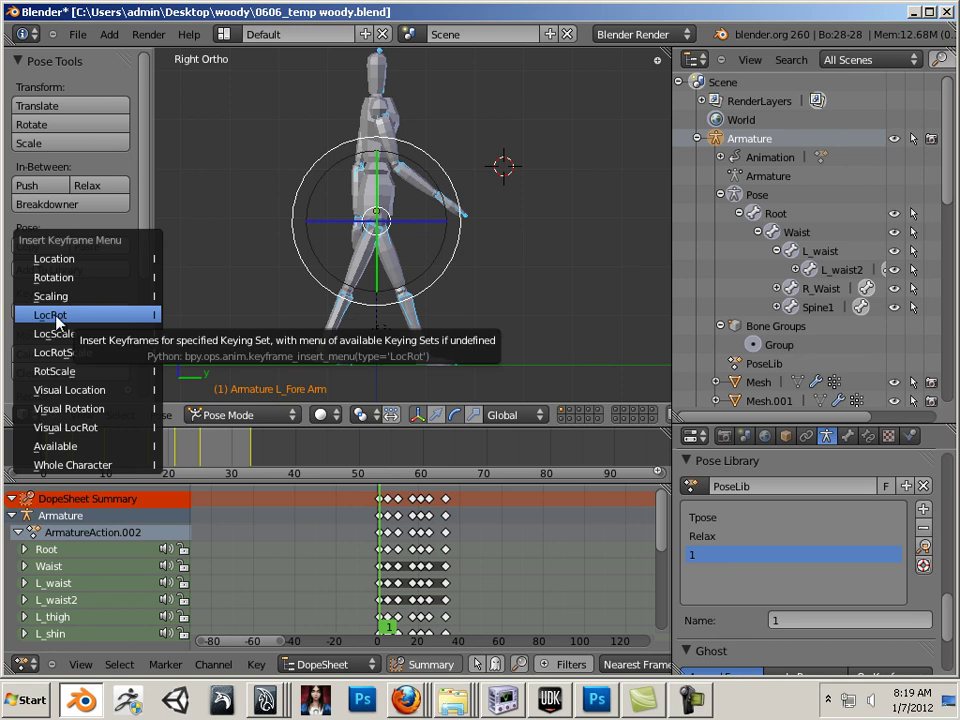
left_click(56, 316)
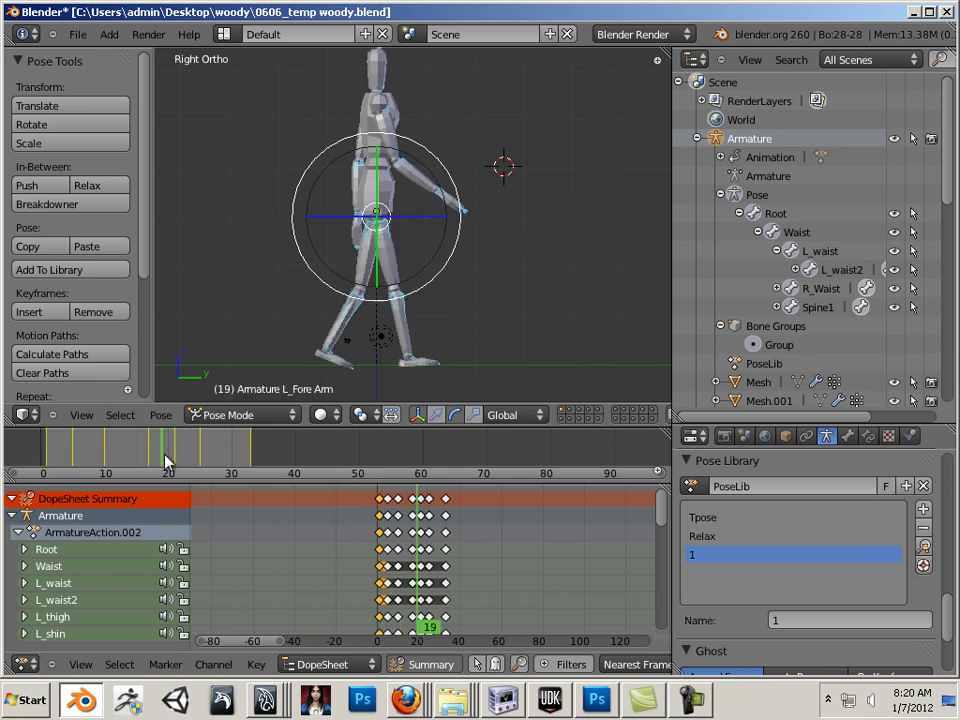
Insert LocRot keys at frame 33 to close the loop, then check against the Firefox reference.
left_click_drag(181, 462, 252, 466)
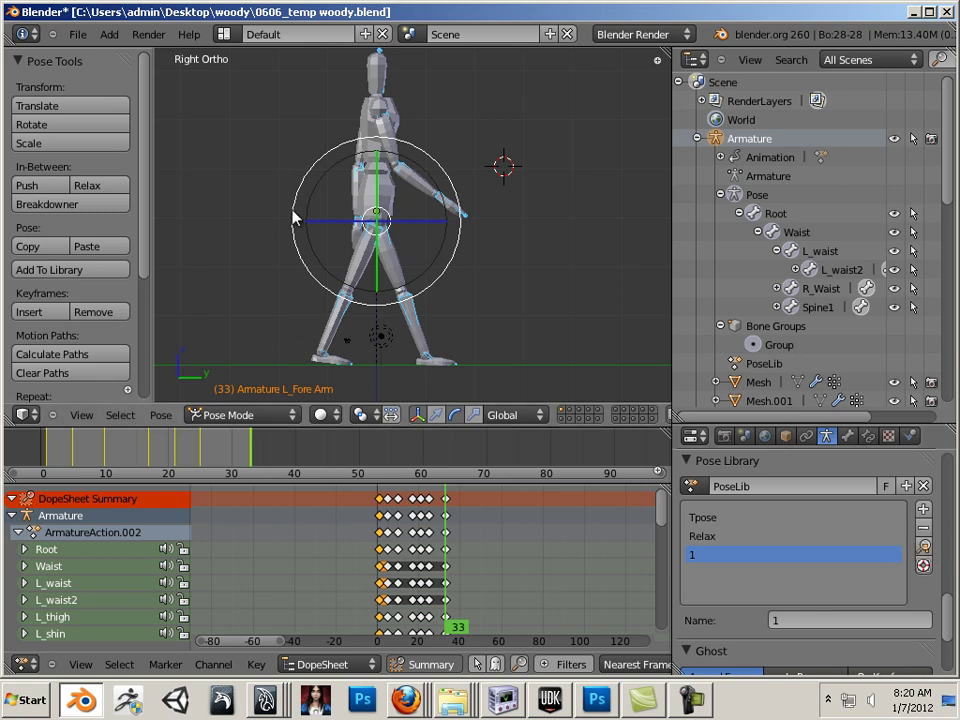
left_click(38, 313)
left_click(85, 320)
left_click_drag(171, 444, 150, 465)
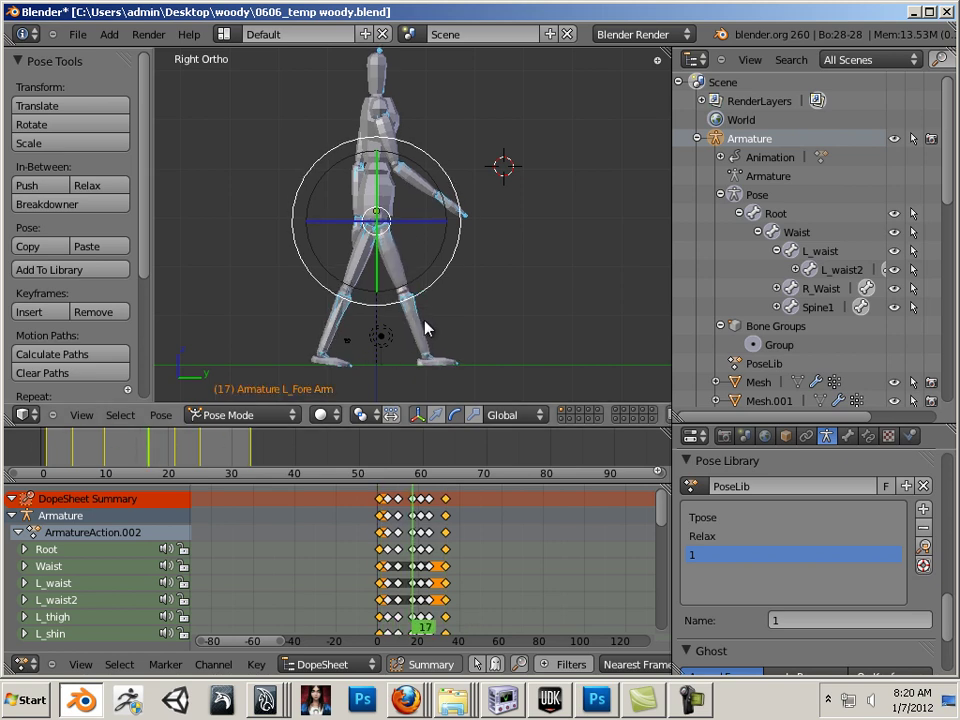
key("alt+Tab")
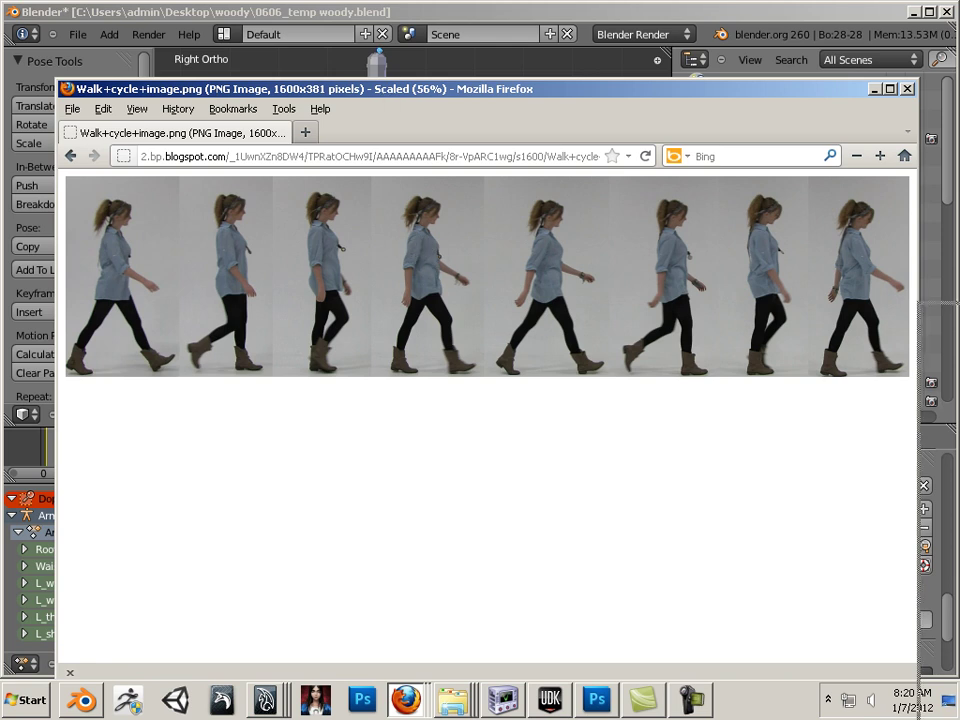
left_click_drag(383, 93, 959, 318)
Back in Blender at frame 17, swing the right upper arm and rotate the left forearm.
left_click(388, 130)
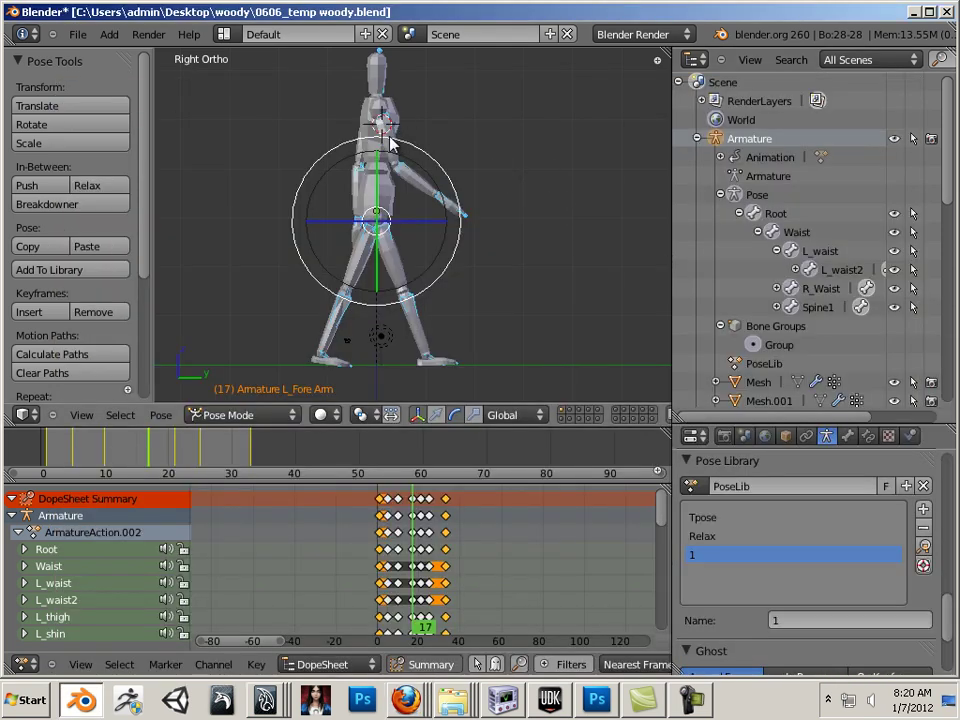
right_click(390, 145)
right_click(390, 146)
left_click_drag(447, 163, 410, 186)
middle_click_drag(467, 240, 503, 241, "shift")
right_click(418, 207)
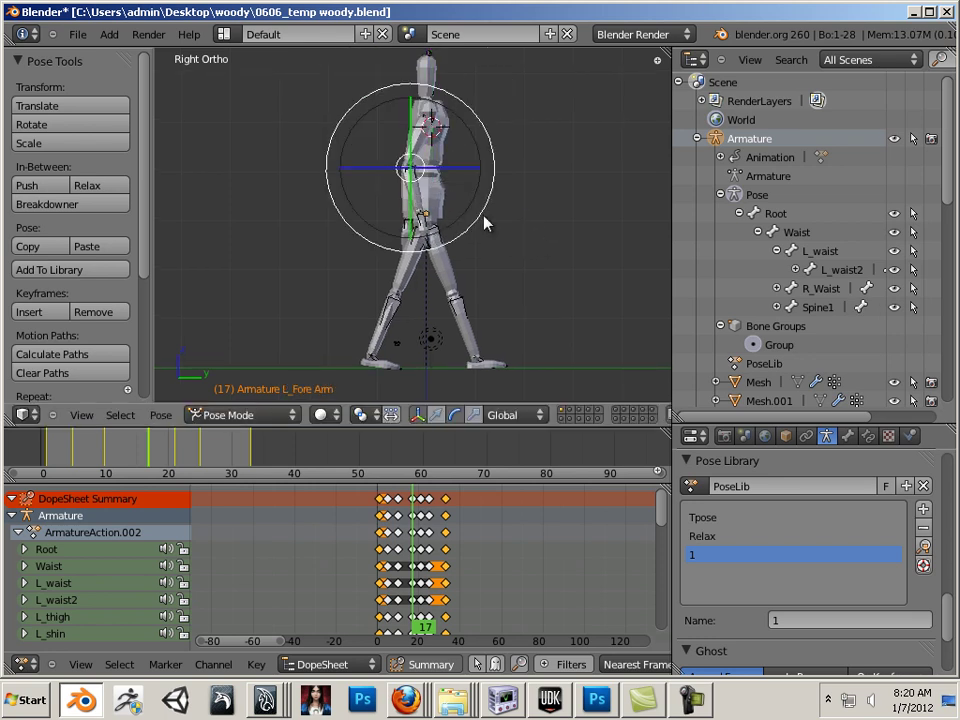
key("r")
left_click(470, 229)
Swing the left upper arm, then rotate the right upper arm from a side-on view.
middle_click_drag(497, 240, 510, 251)
scroll(600, 281, "up", 3)
middle_click_drag(600, 281, 521, 279)
right_click(447, 127)
left_click_drag(468, 143, 480, 143)
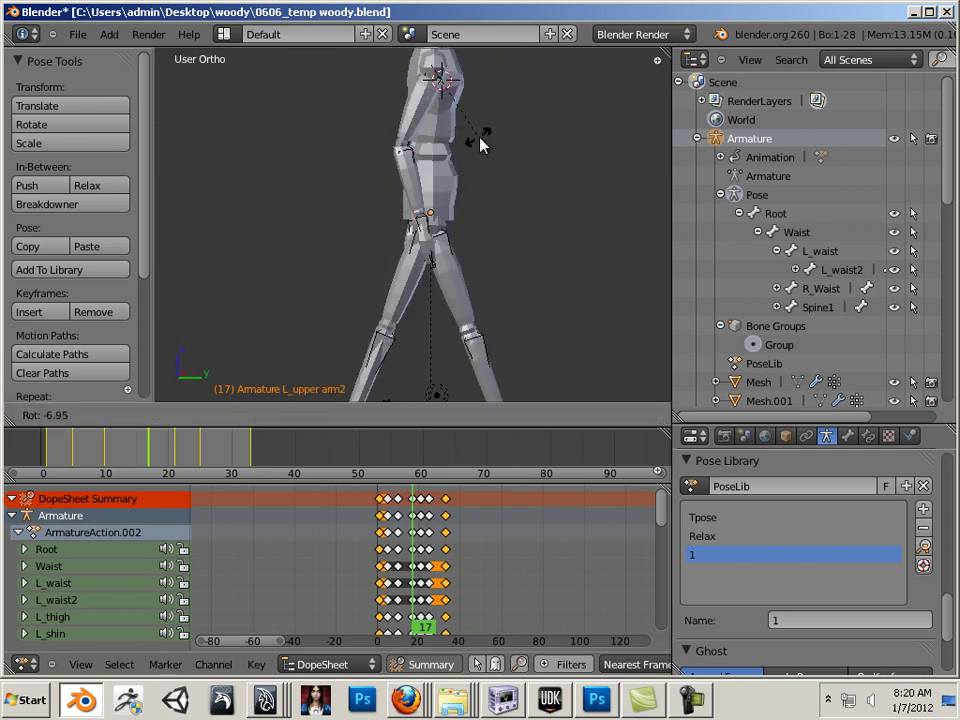
left_click(472, 145)
mouse_move(430, 150)
middle_mouse_down()
mouse_move(317, 158)
mouse_move(420, 160)
middle_mouse_up()
right_click(497, 90)
middle_click_drag(632, 201, 480, 139)
key("r")
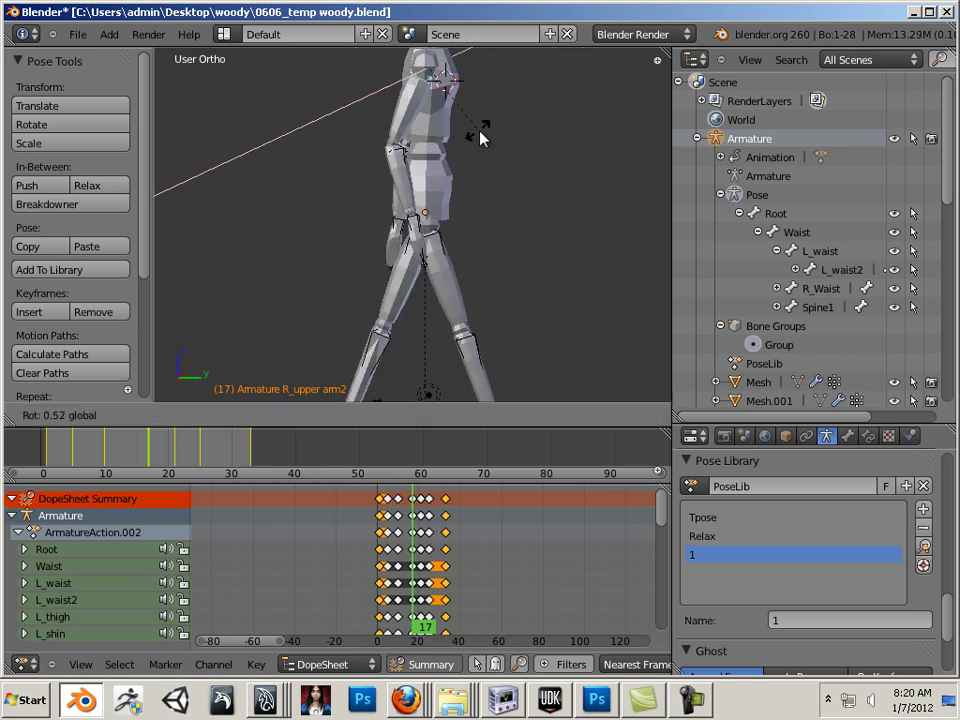
left_click(491, 137)
Rotate the right forearm, viewed from behind the figure.
right_click(410, 190)
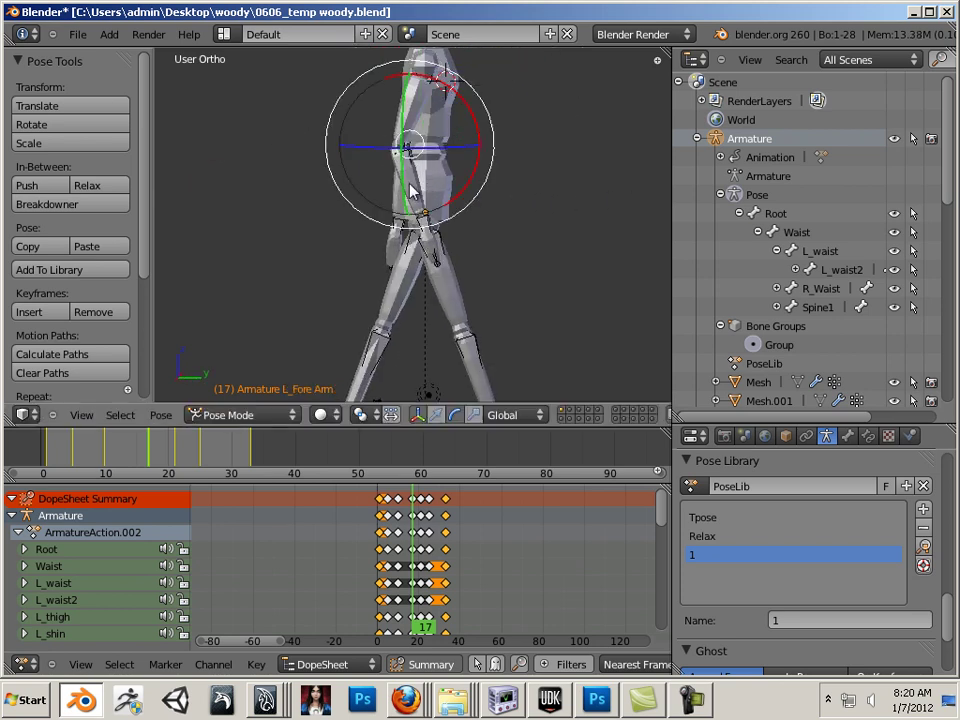
key("r")
right_click(465, 206)
middle_click_drag(465, 208, 564, 289)
right_click(470, 202)
key("r")
left_click(521, 204)
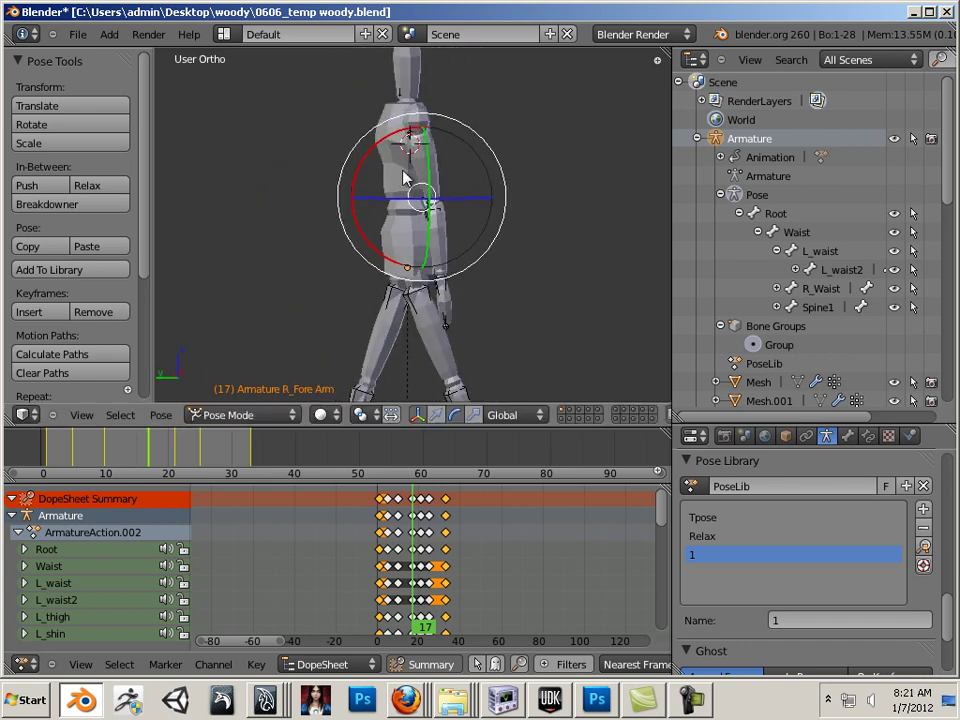
Rotate the left upper arm and left forearm so the left arm swings forward.
right_click(441, 180)
key("r")
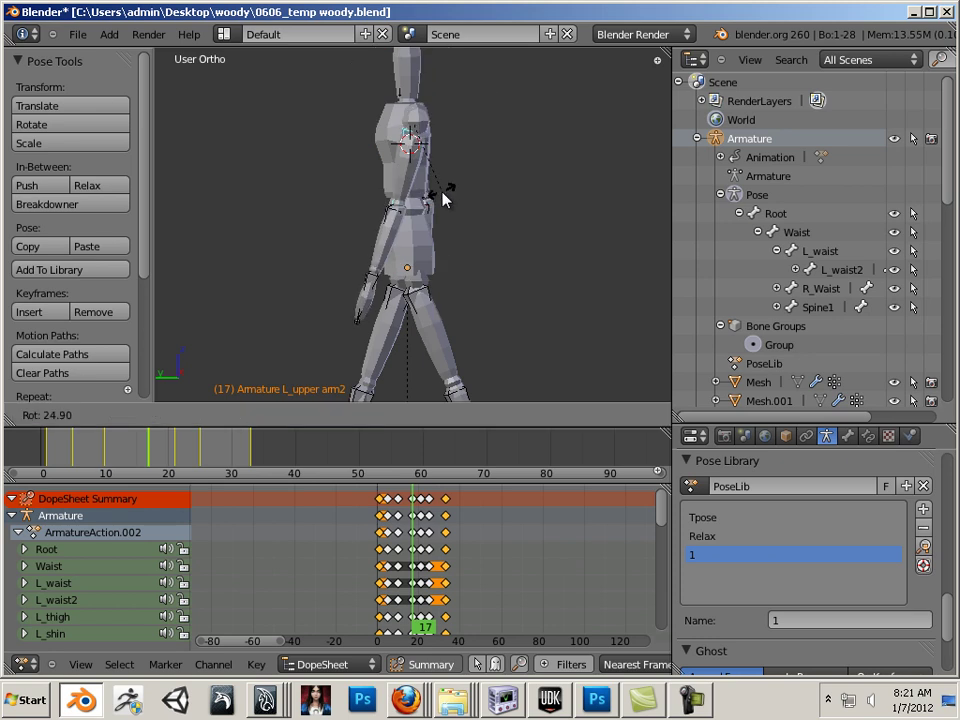
left_click(446, 197)
right_click(390, 240)
key("r")
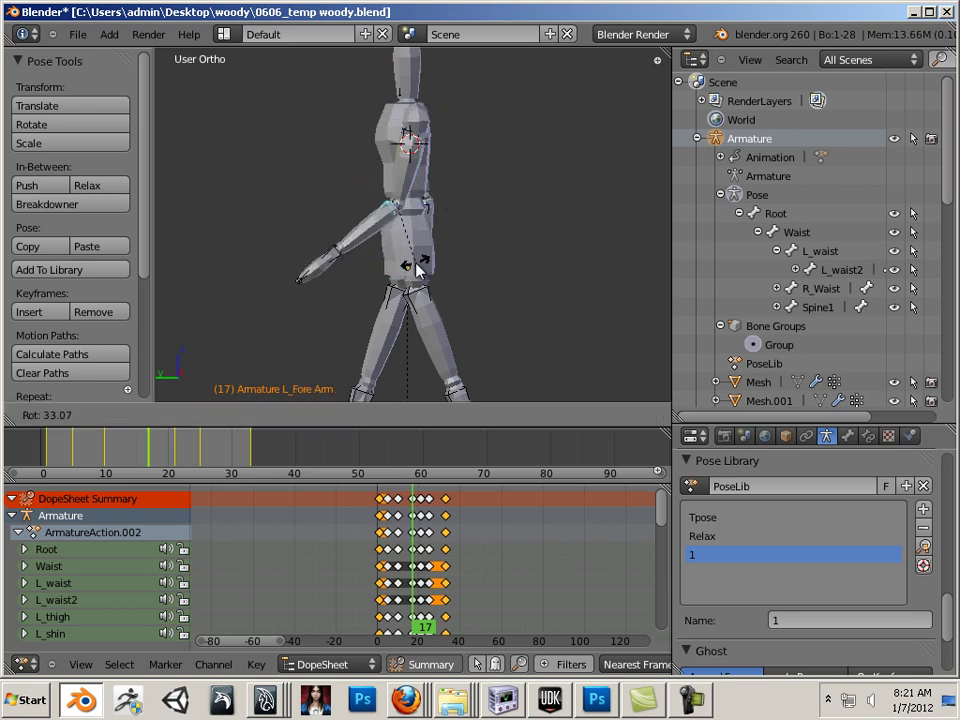
left_click(410, 265)
Rotate the left upper arm bone (L_upper arm2) back to hang behind at frame 17.
middle_click_drag(230, 286, 315, 214)
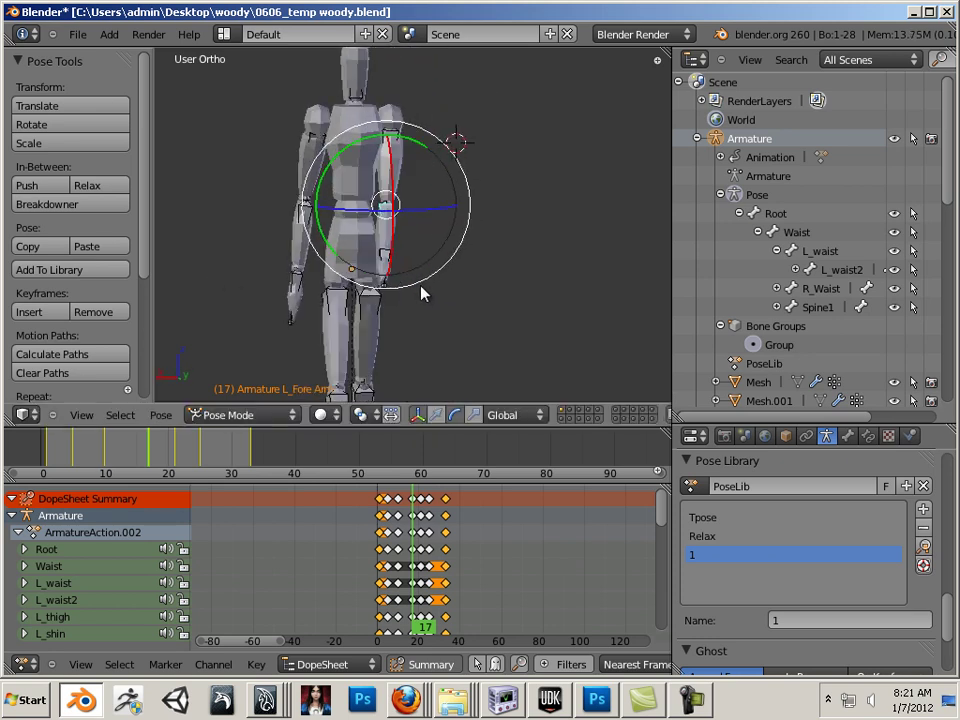
right_click(400, 188)
key("r")
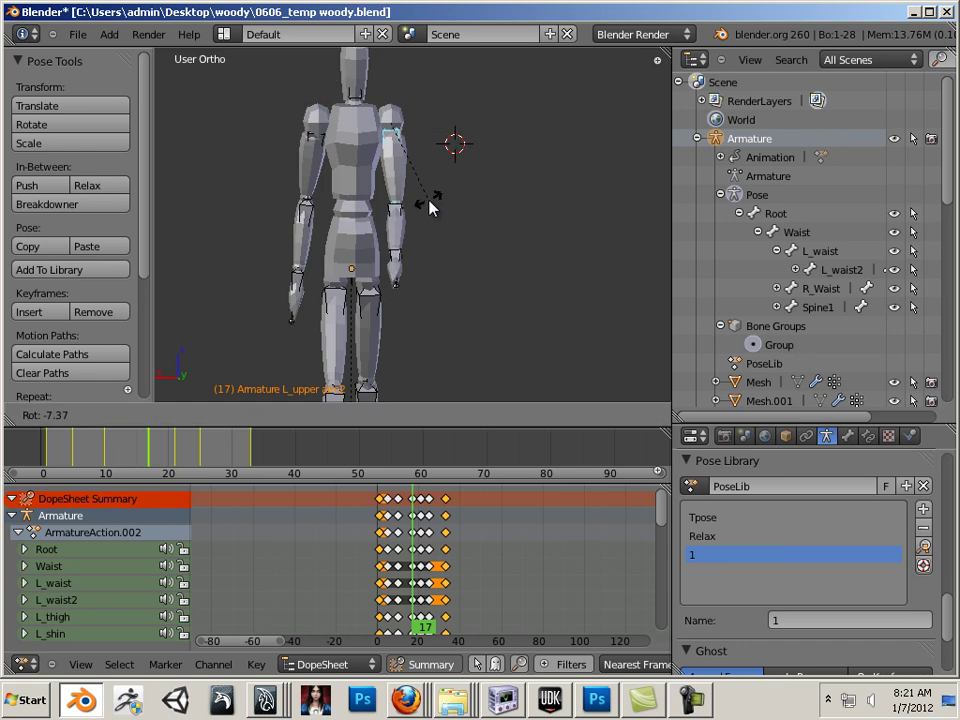
left_click(432, 206)
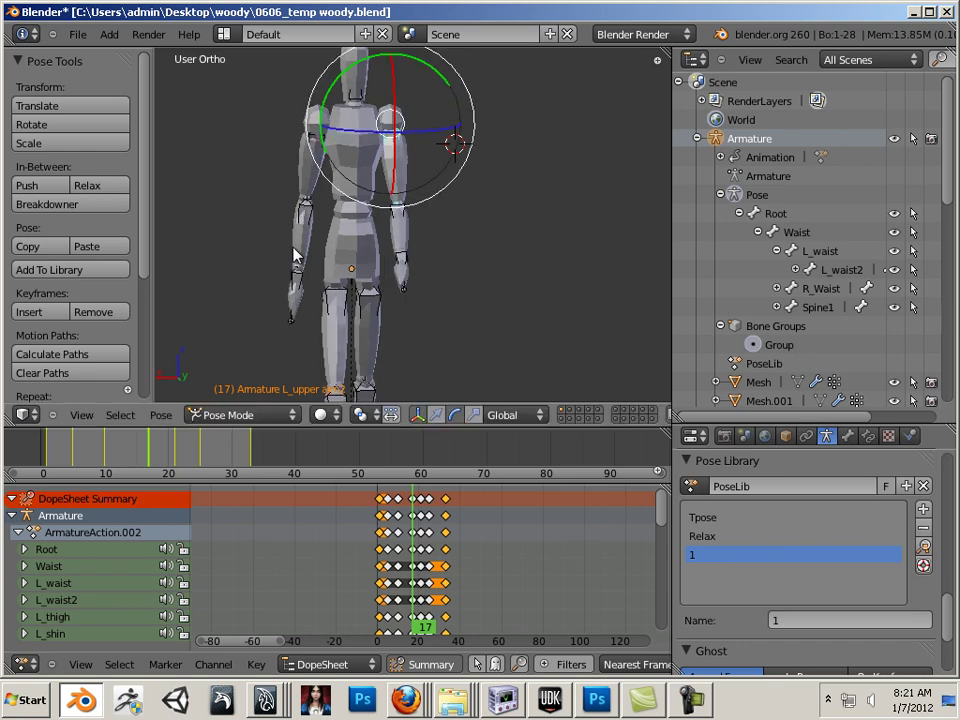
Rotate the right upper arm bone (R_upper arm2) to swing forward, checking it from a side-on view.
middle_click_drag(294, 255, 319, 242)
right_click(308, 181)
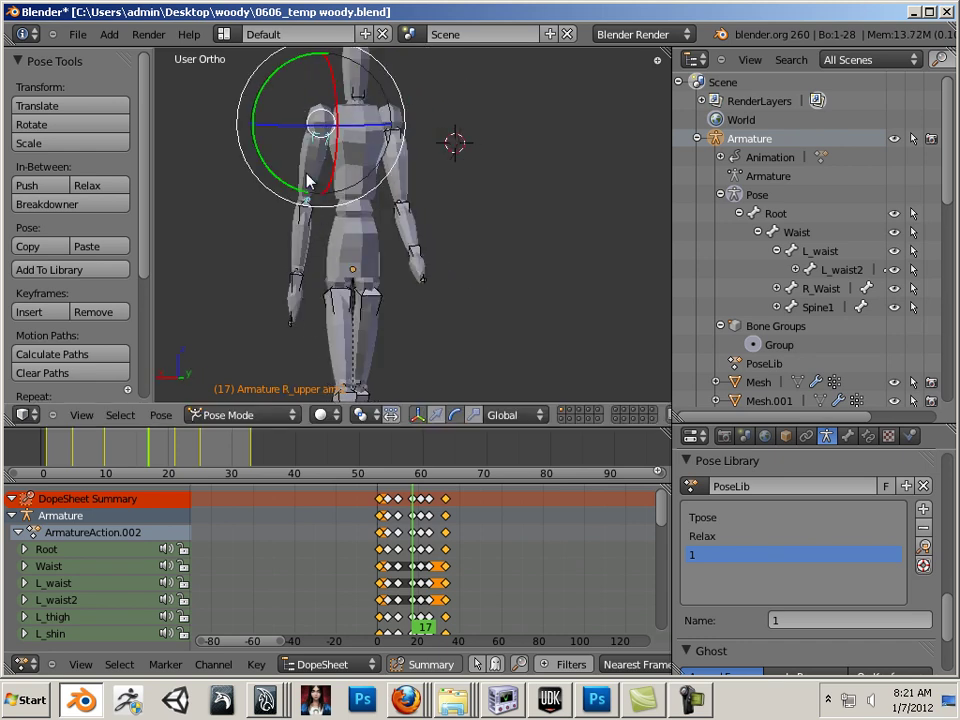
key("r")
left_click(357, 207)
middle_click_drag(357, 207, 335, 246)
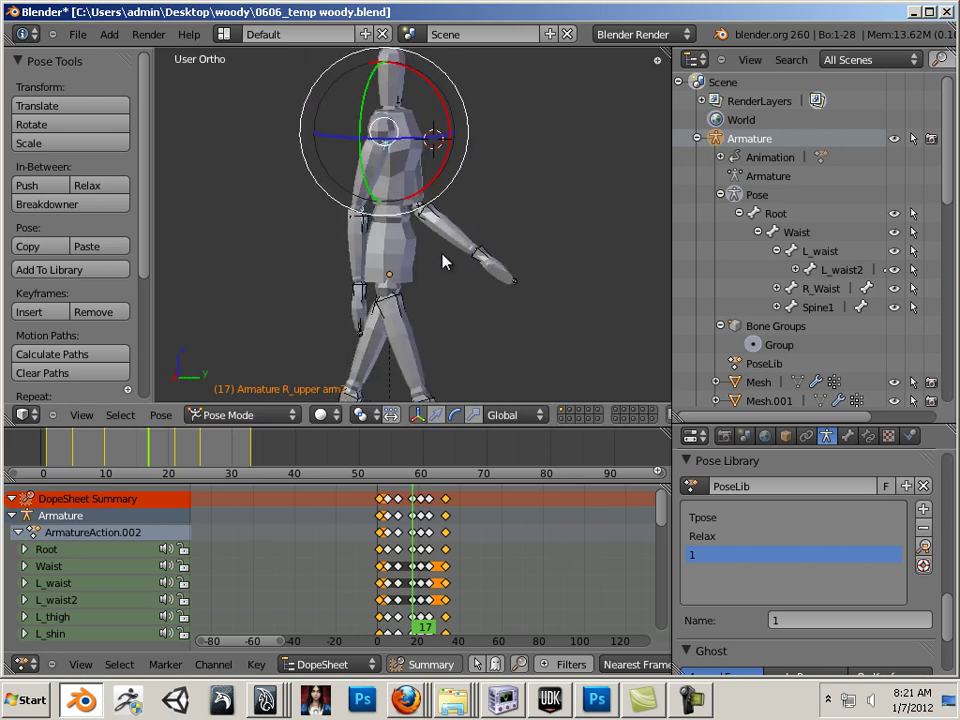
mouse_move(452, 298)
middle_mouse_down()
mouse_move(495, 313)
mouse_move(445, 306)
mouse_move(463, 293)
middle_mouse_up()
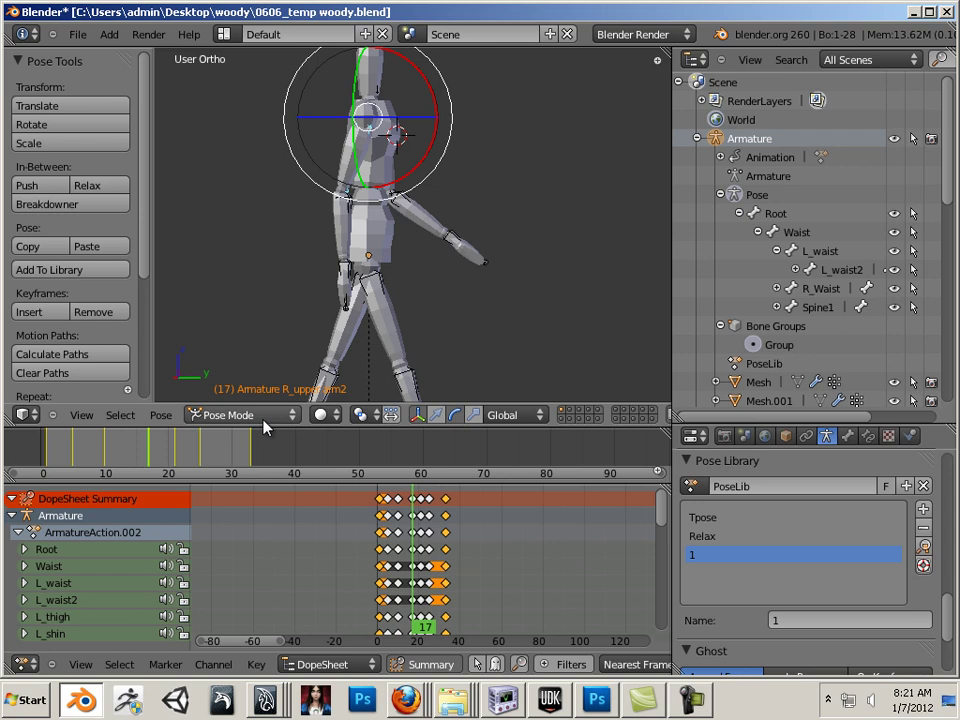
Insert a LocRot keyframe for all bones at frame 17.
key("a")
key("a")
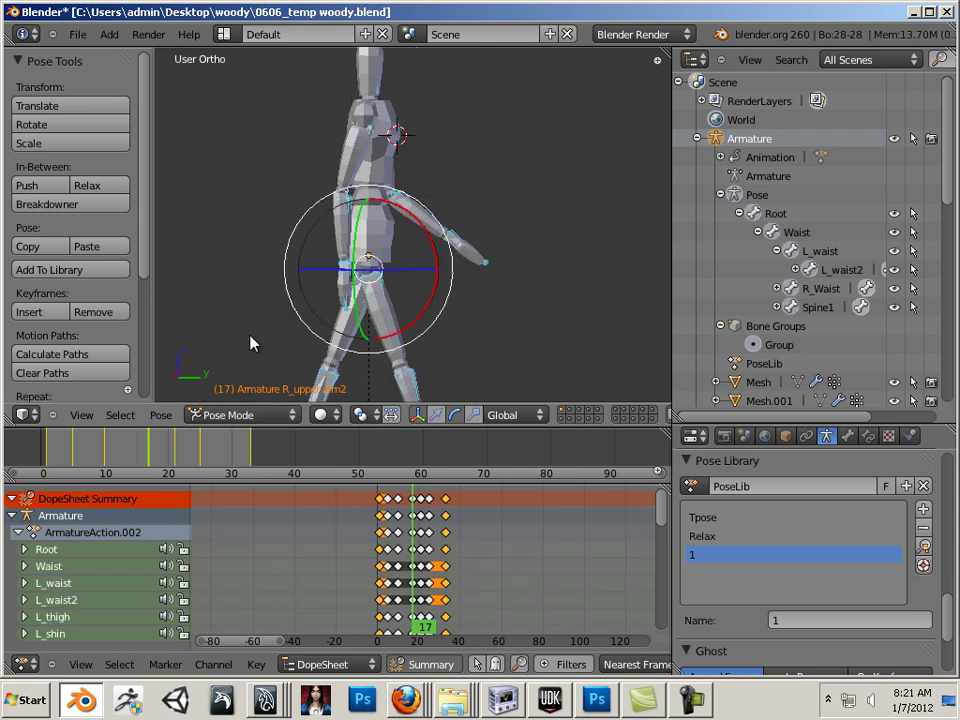
left_click(29, 313)
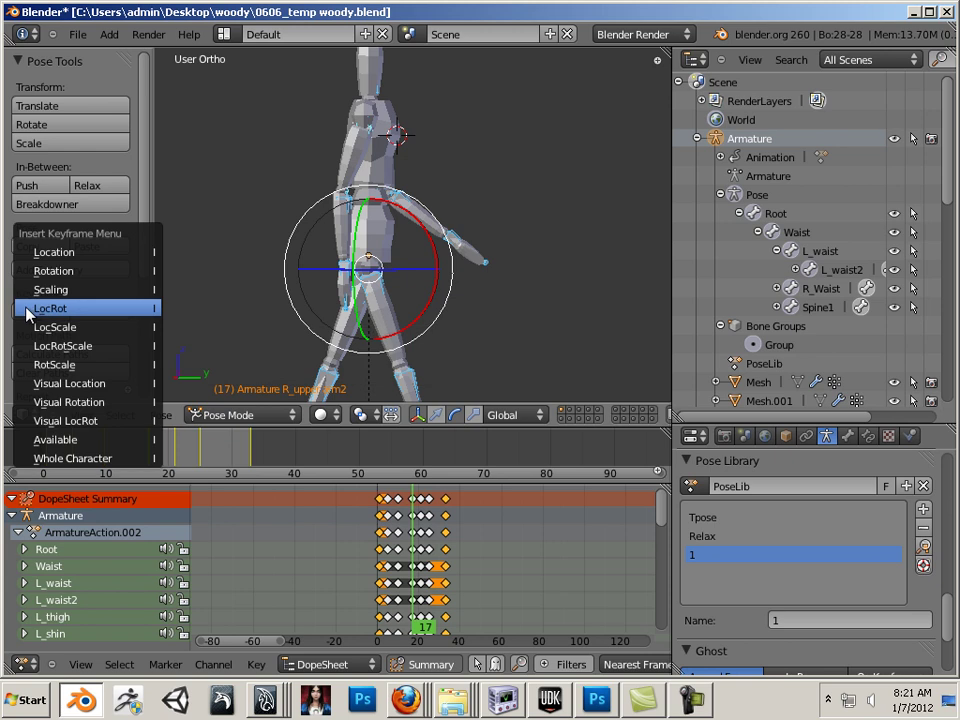
left_click(31, 312)
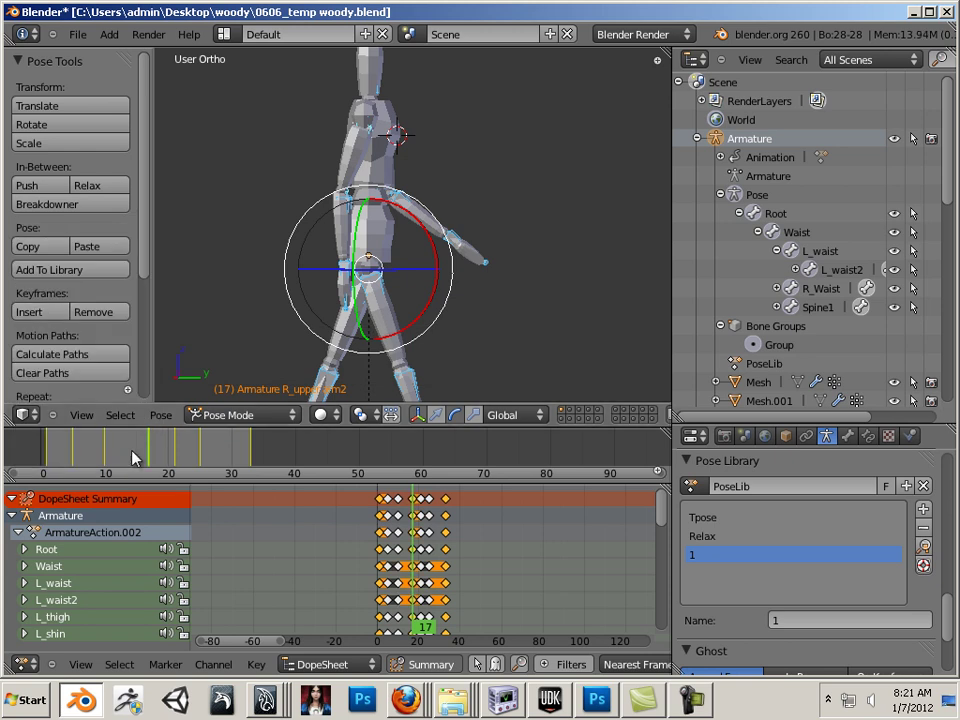
Scrub the timeline from frame 4 onward to preview the walk, revealing the playback controls.
left_click(63, 456)
left_click_drag(63, 456, 309, 466)
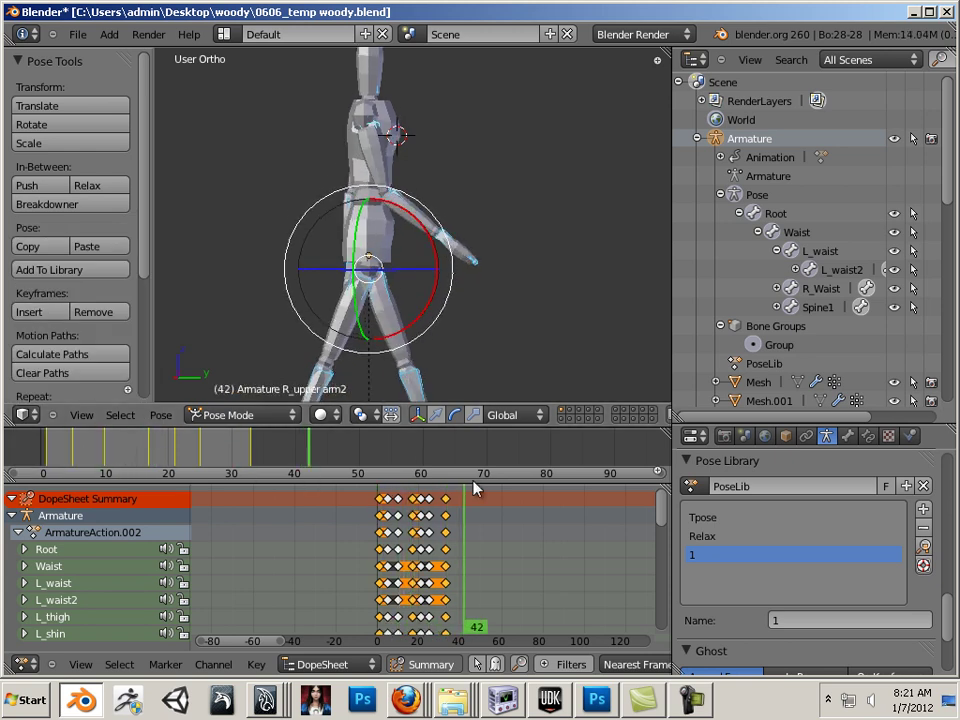
scroll(456, 281, "down", 3)
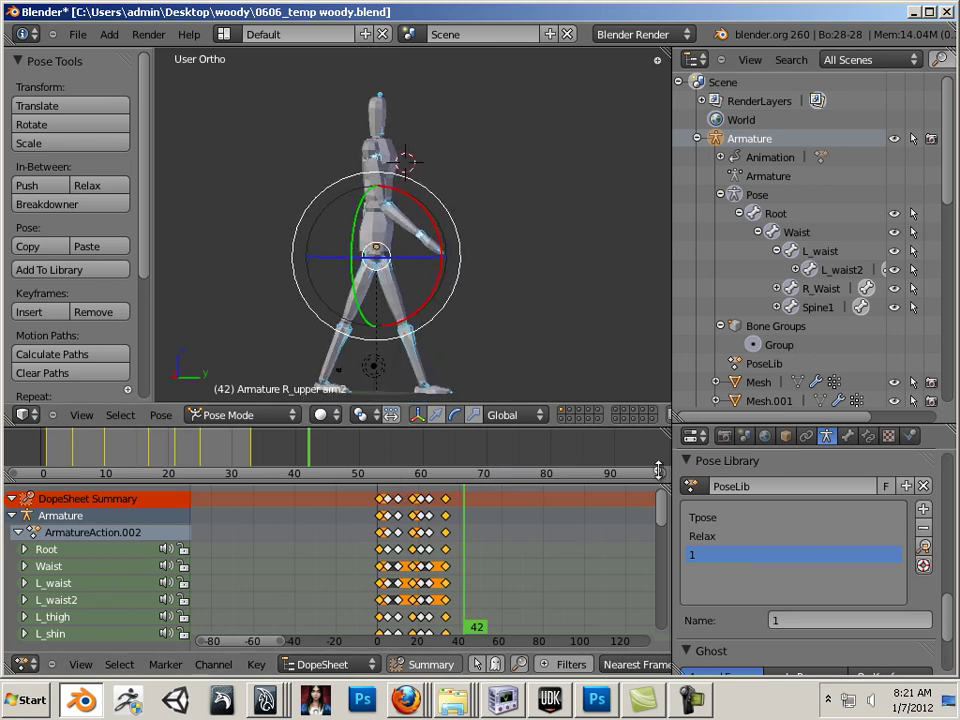
left_click_drag(659, 470, 660, 478)
Play the 33-frame walk loop, zooming in and orbiting to a three-quarter view of the arm swing.
left_click(608, 471)
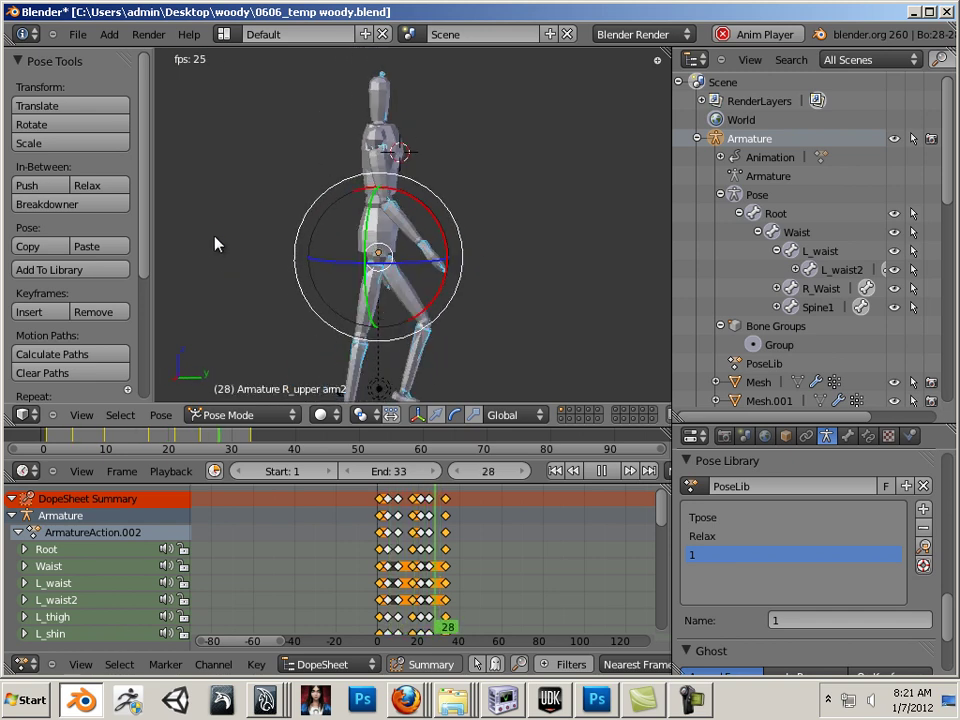
scroll(350, 248, "up", 1)
scroll(360, 275, "up", 2)
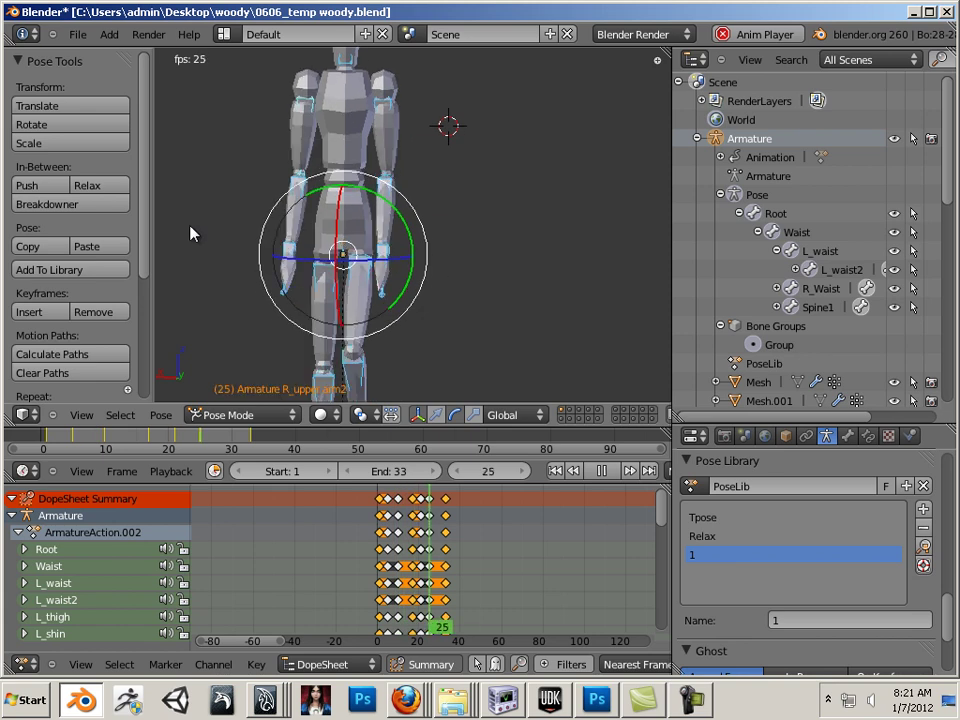
mouse_move(253, 231)
middle_mouse_down()
mouse_move(368, 242)
mouse_move(270, 229)
mouse_move(193, 236)
mouse_move(212, 236)
mouse_move(206, 223)
mouse_move(392, 250)
mouse_move(236, 223)
middle_mouse_up()
scroll(212, 236, "up", 3)
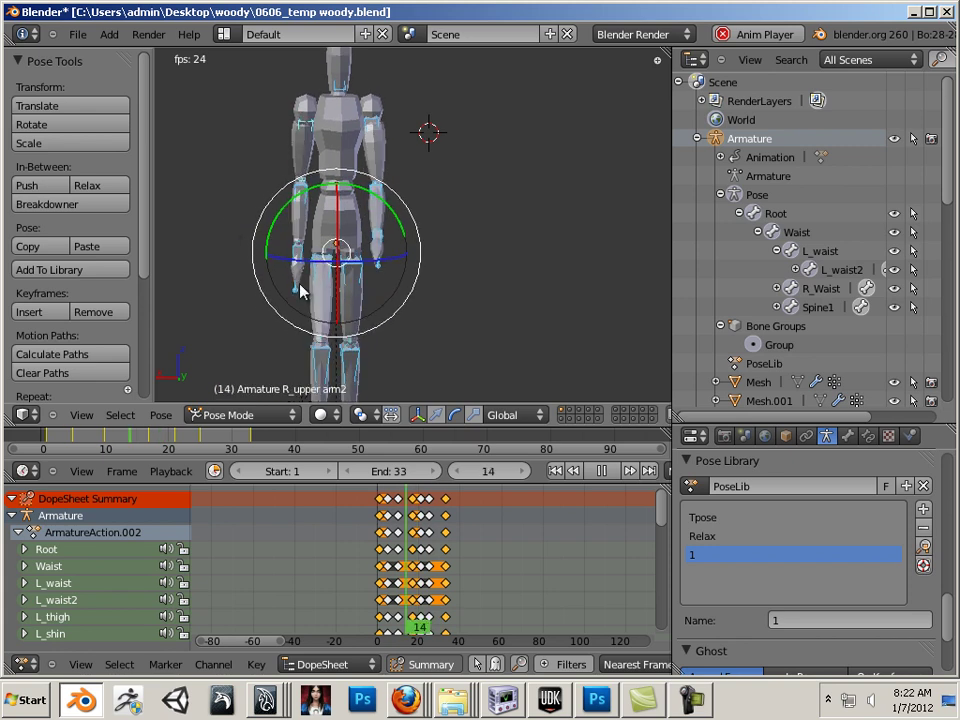
middle_click_drag(201, 302, 311, 308)
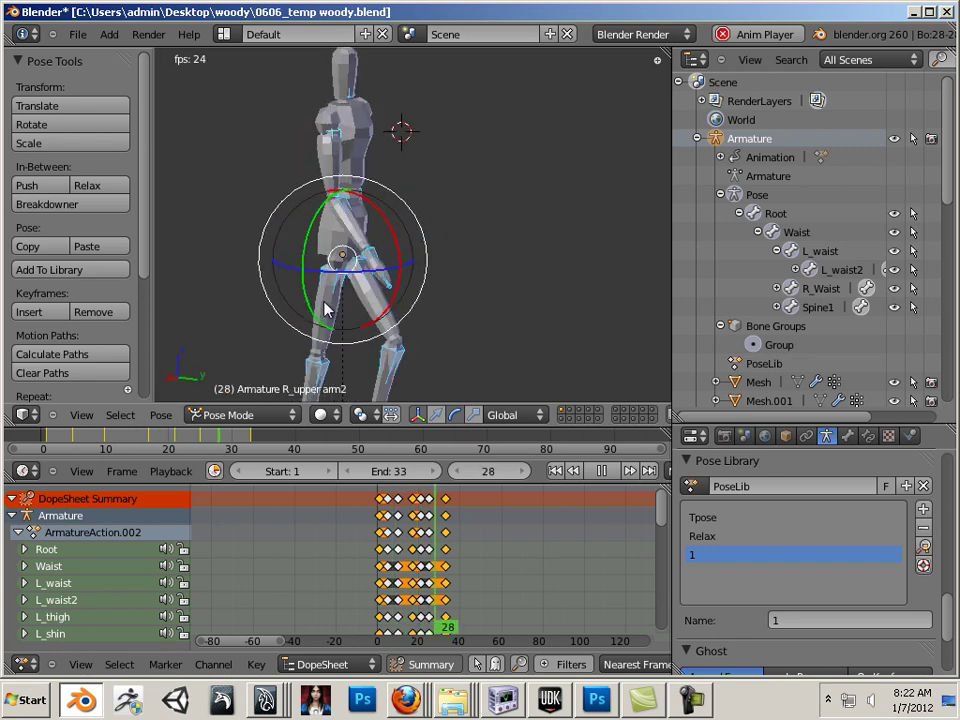